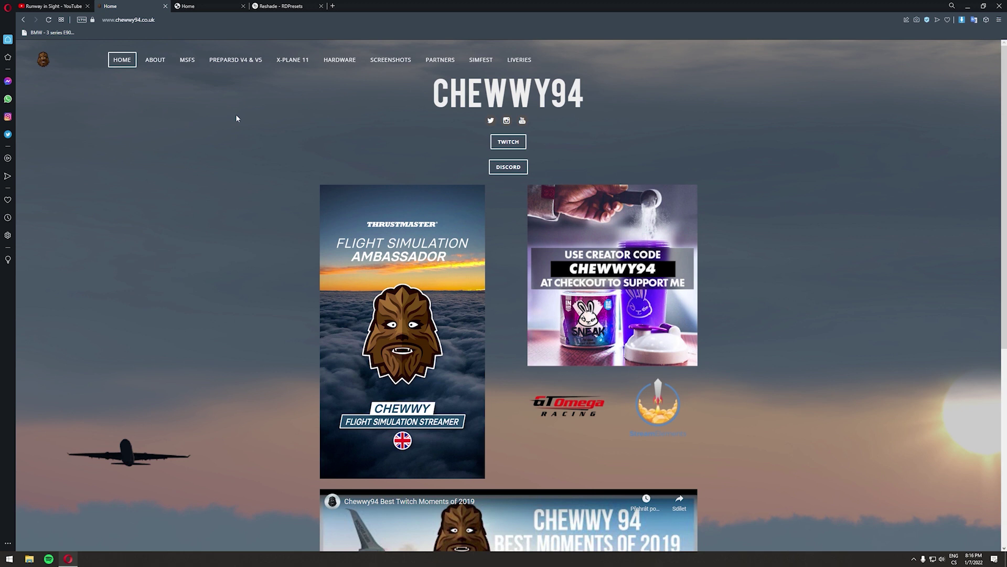
# Open V5 SETTINGS under PREPAR3D V4 & V5 and scroll through the settings screenshots.
pyautogui.moveTo(238, 60)
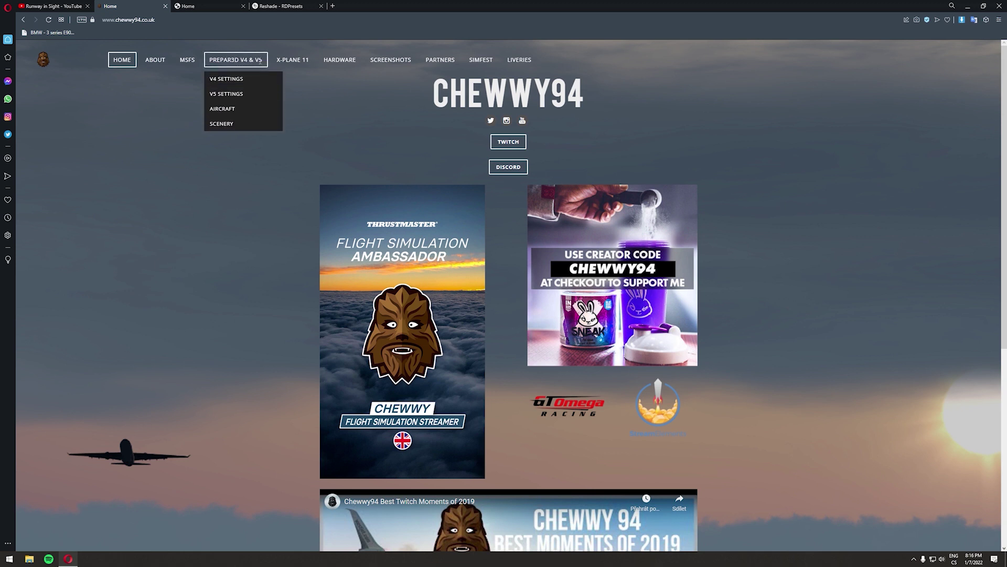
pyautogui.click(225, 98)
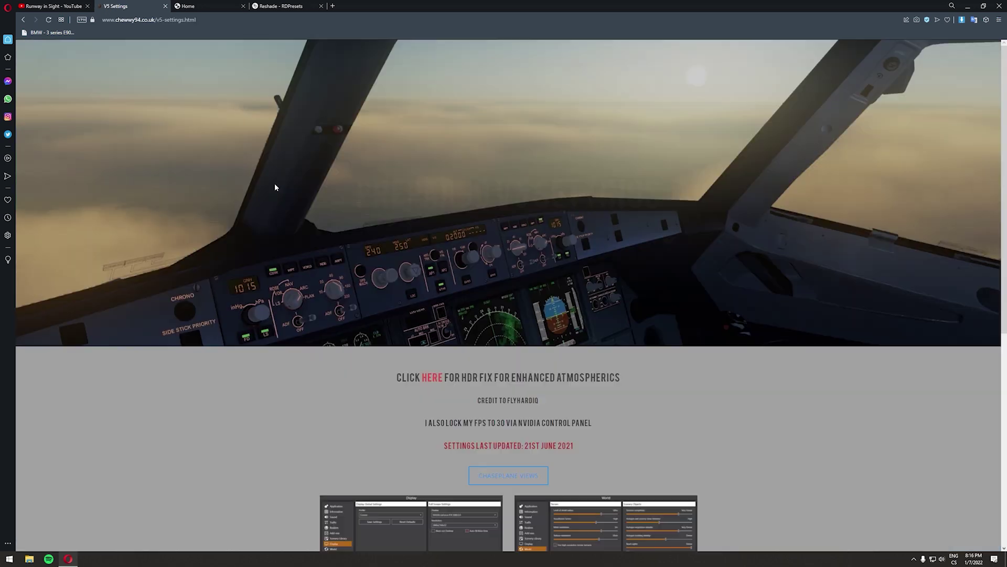
pyautogui.scroll(-5, 457, 207)
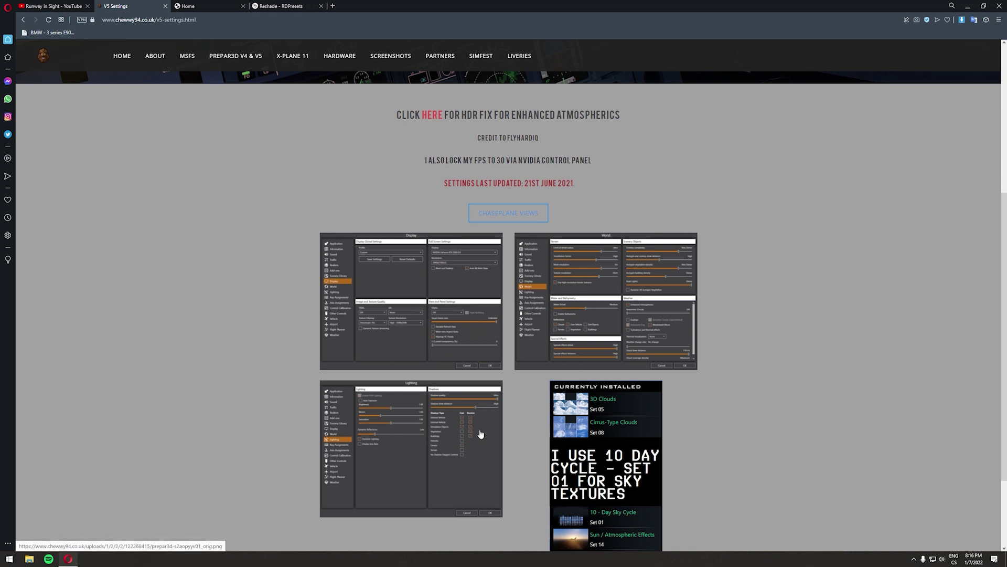
pyautogui.scroll(3, 477, 405)
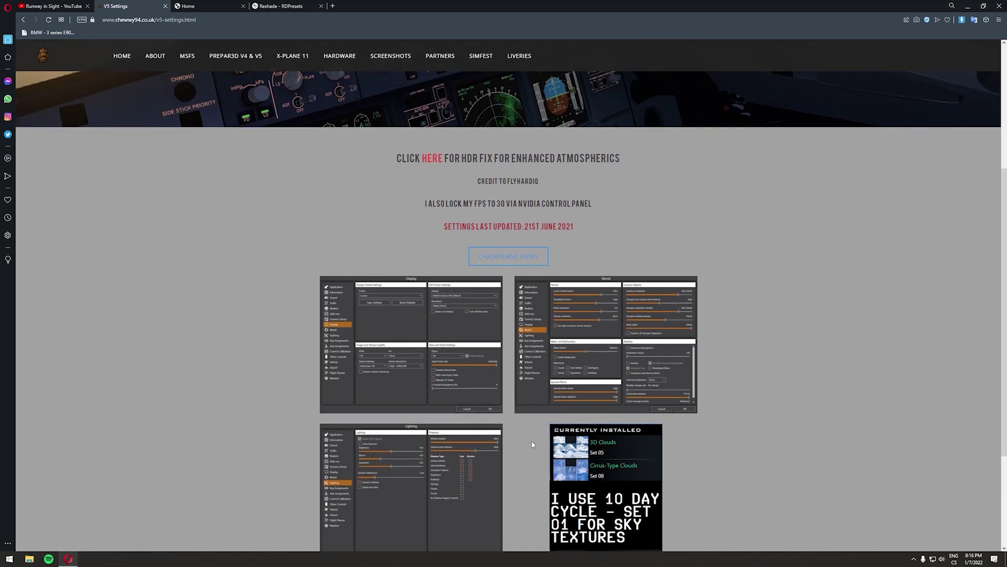
pyautogui.scroll(-4, 504, 418)
pyautogui.scroll(3, 504, 418)
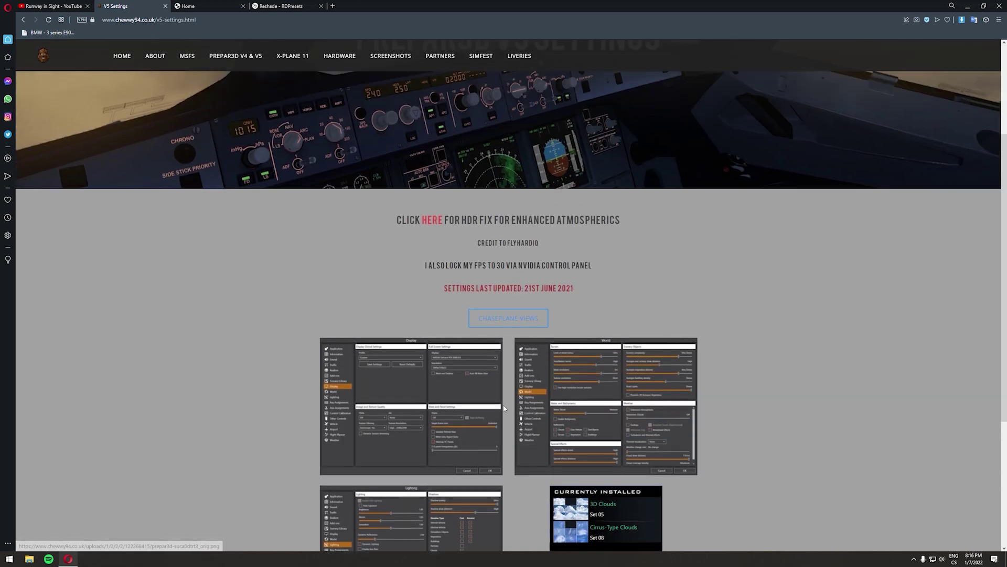
pyautogui.scroll(-3, 502, 442)
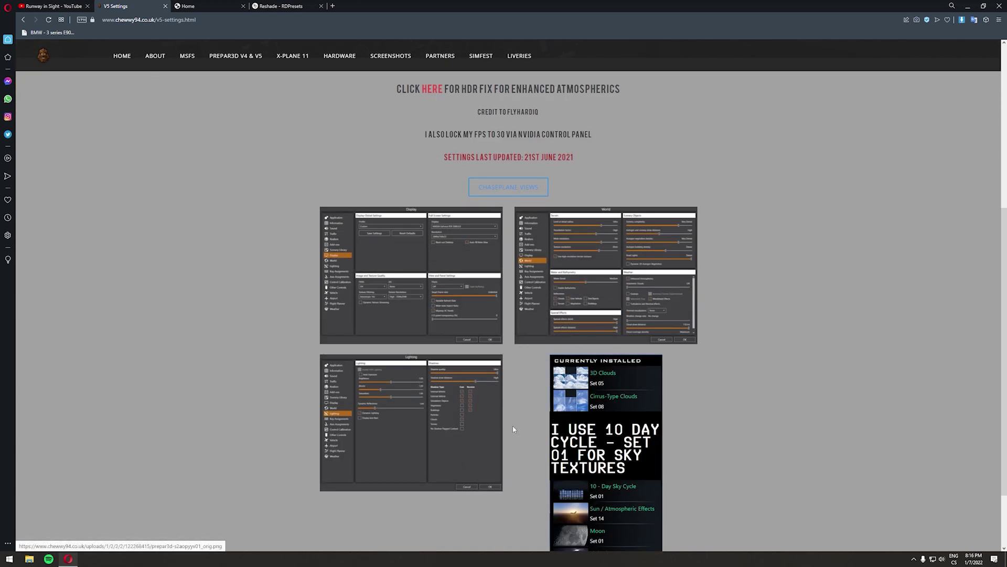
pyautogui.scroll(3, 502, 404)
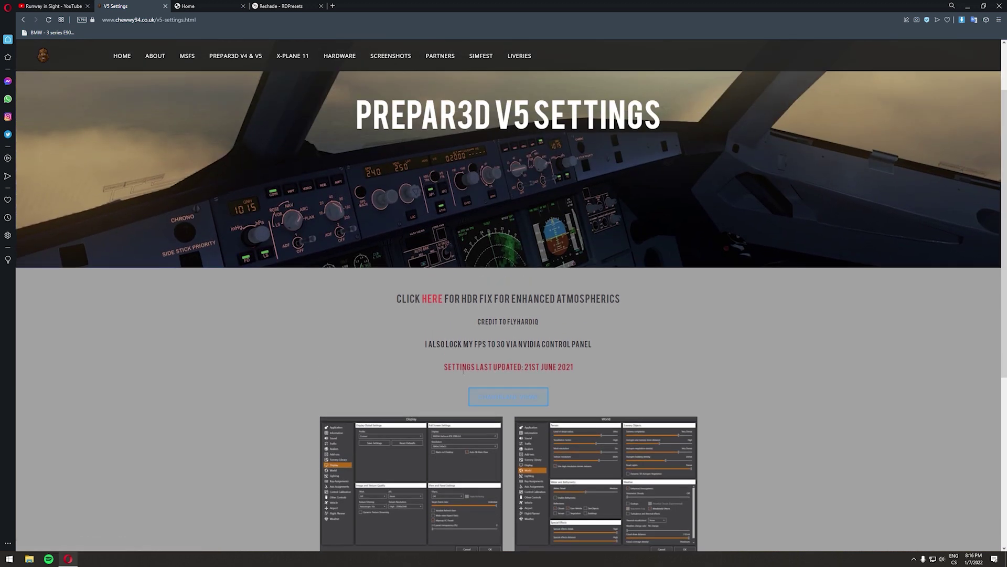
pyautogui.scroll(1, 503, 396)
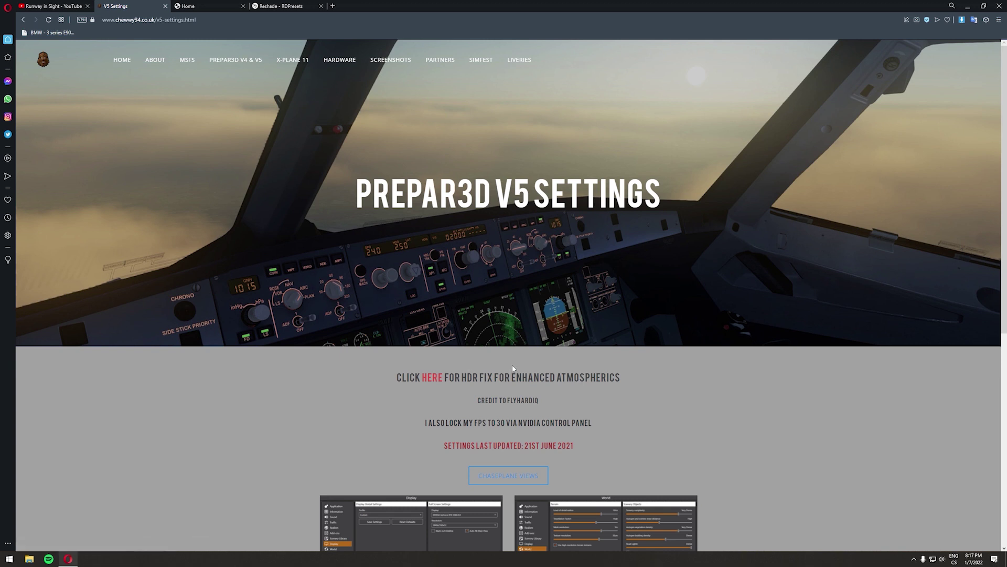
# Download HDRFix.zip from the Google Drive page behind the HERE link.
pyautogui.click(504, 380)
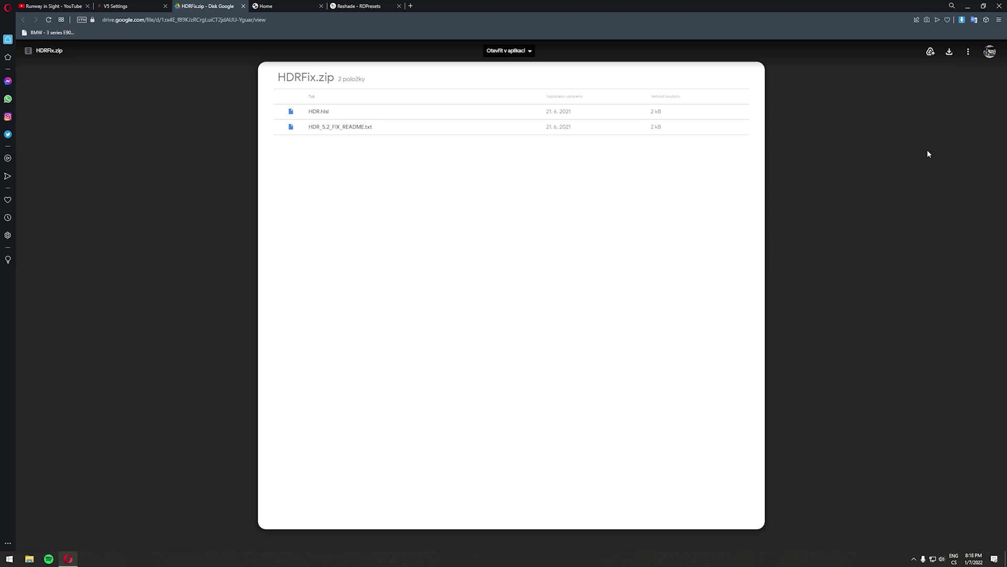
pyautogui.click(949, 52)
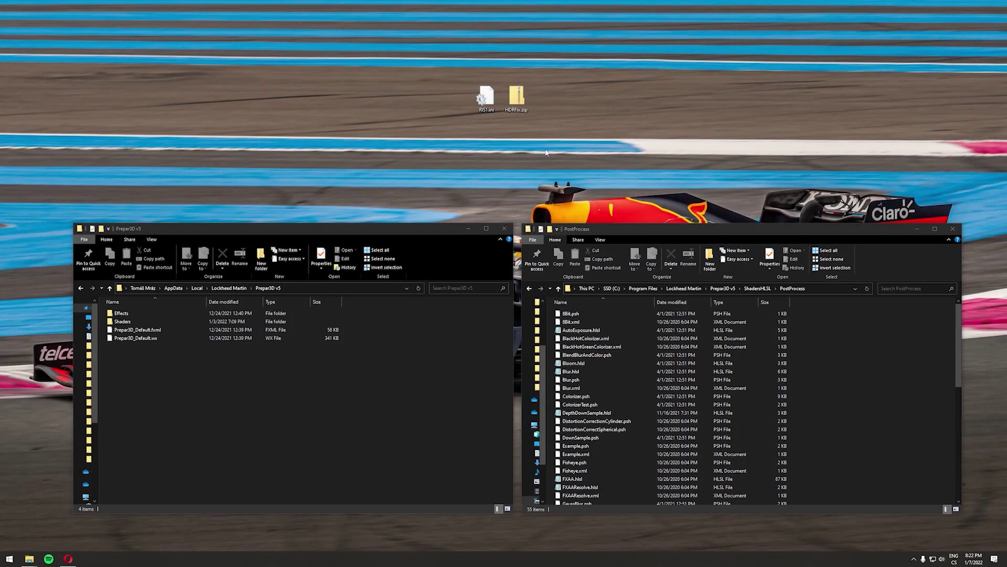
pyautogui.doubleClick(516, 115)
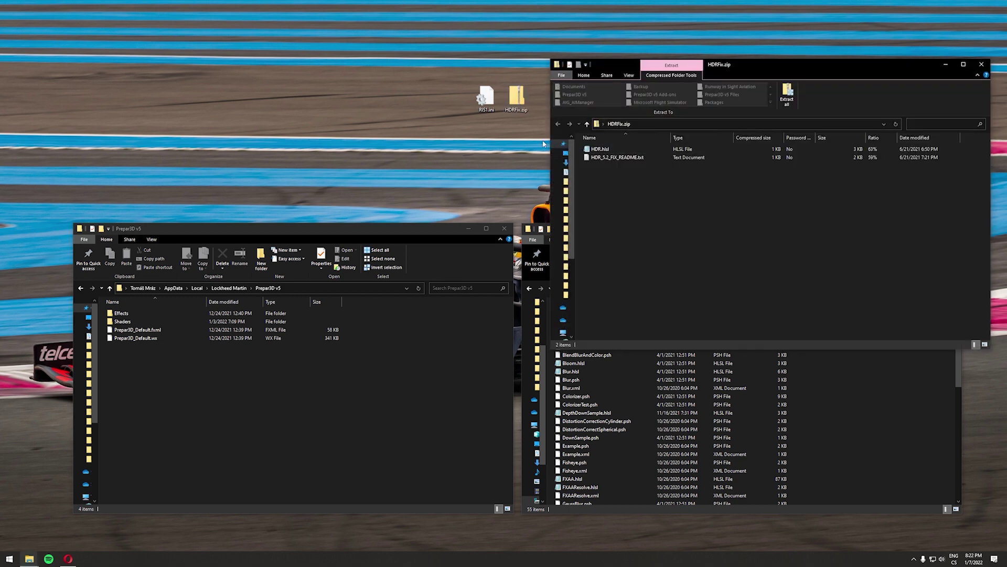
pyautogui.moveTo(728, 66); pyautogui.dragTo(700, 136)
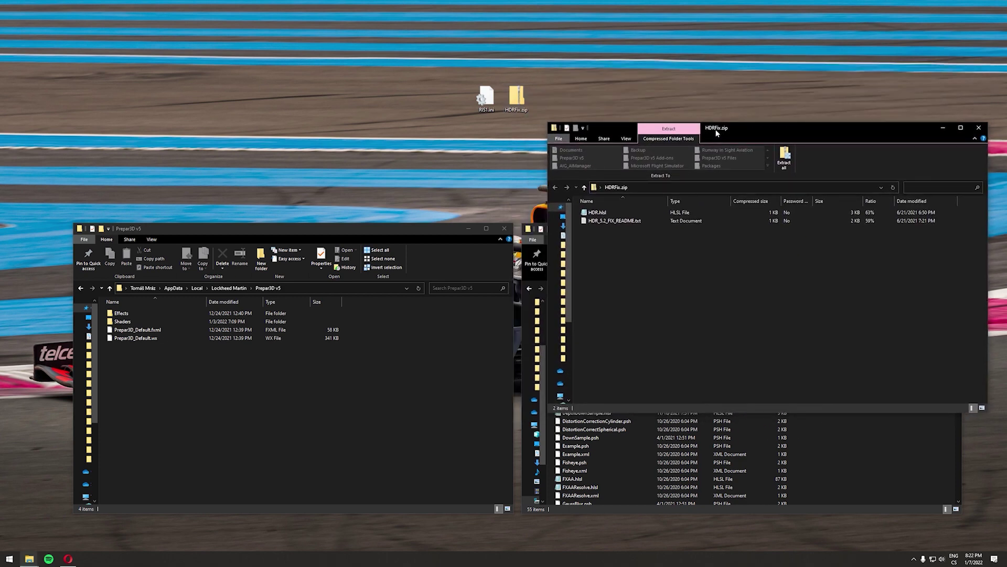
pyautogui.click(590, 213)
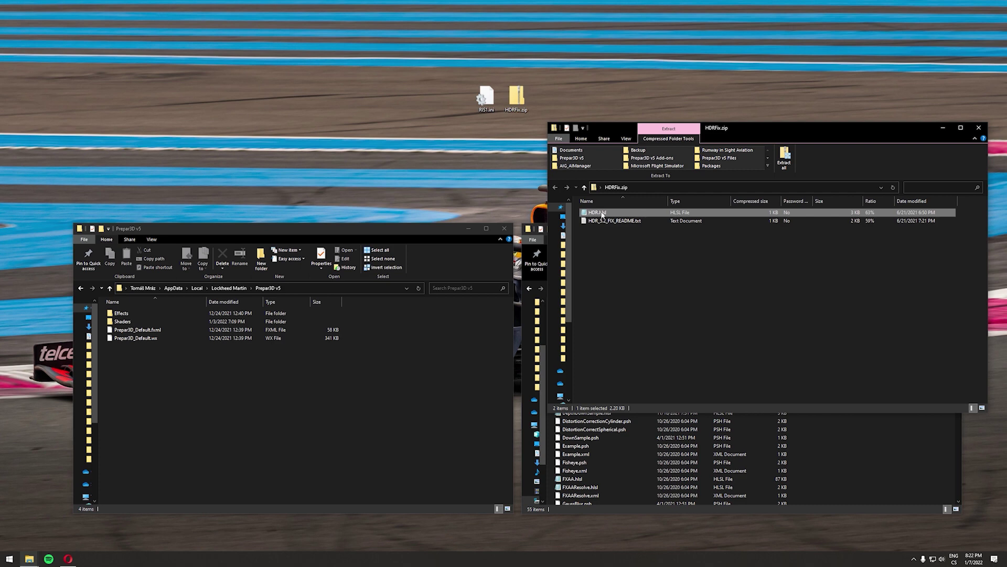
pyautogui.click(615, 221)
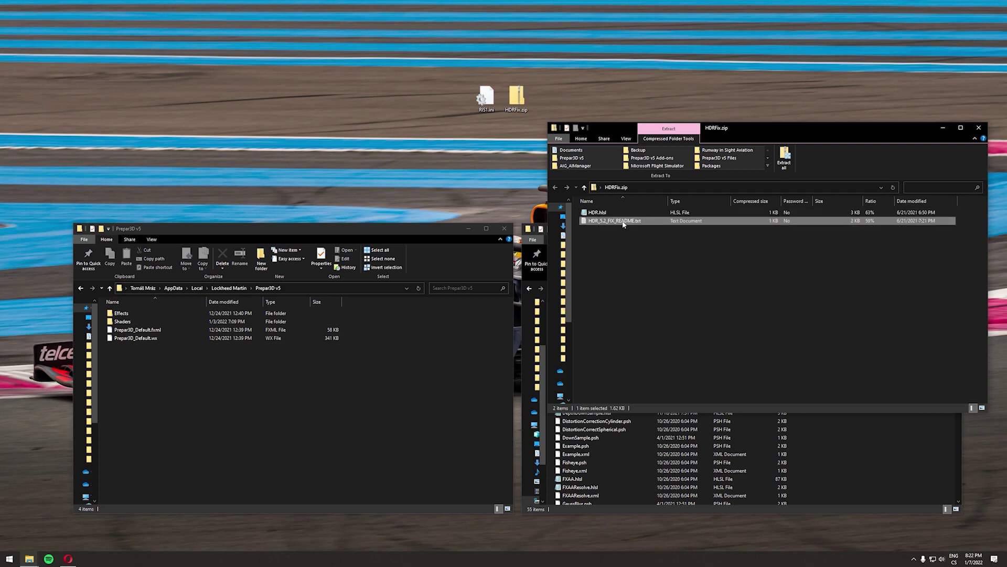
pyautogui.doubleClick(609, 221)
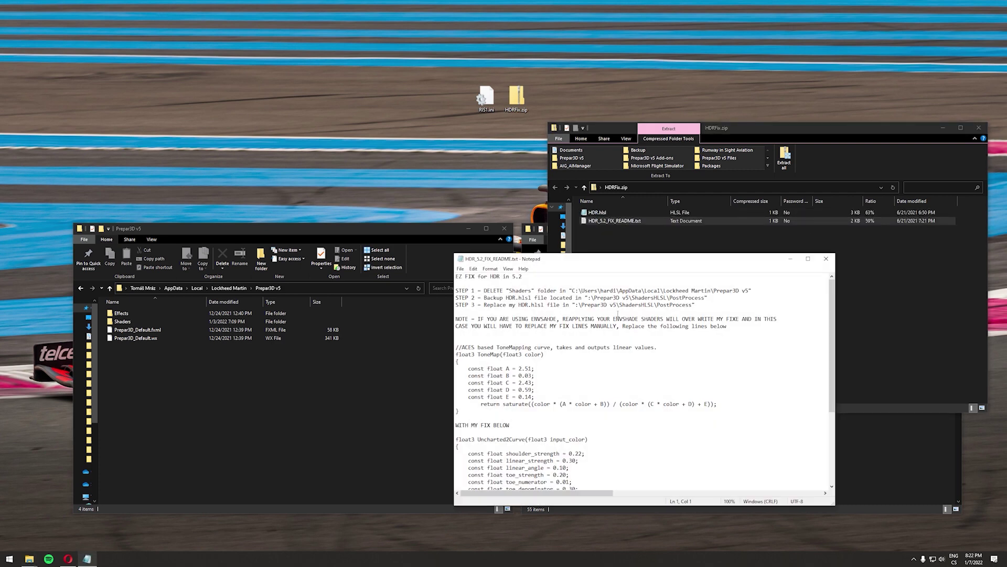
pyautogui.scroll(-4, 643, 296)
pyautogui.scroll(4, 573, 340)
pyautogui.click(826, 259)
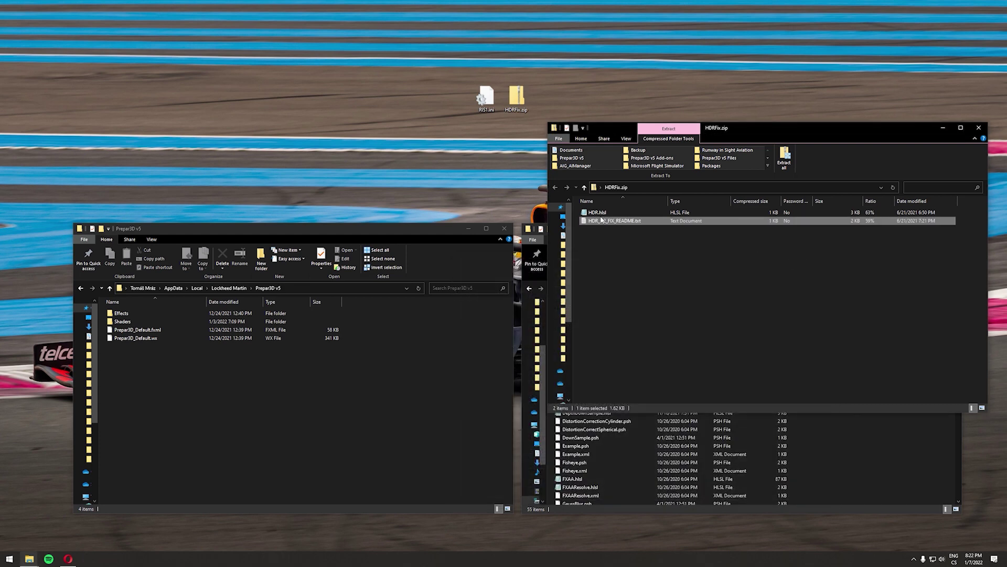
pyautogui.moveTo(883, 130); pyautogui.dragTo(874, 106)
pyautogui.click(934, 105)
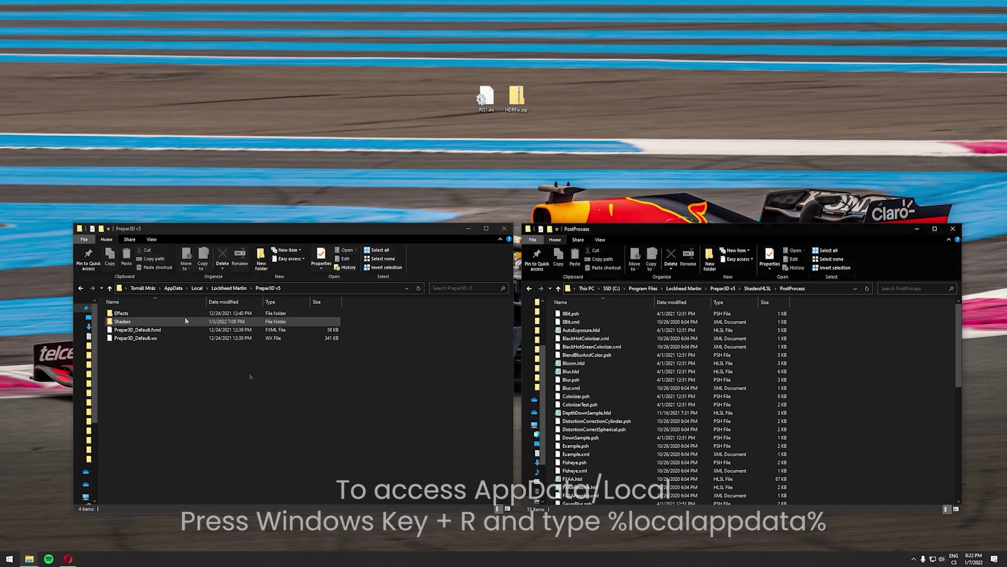
# Check the contents of the Shaders folder in AppData\Local\Lockheed Martin\Prepar3D v5, then delete it.
pyautogui.click(250, 373)
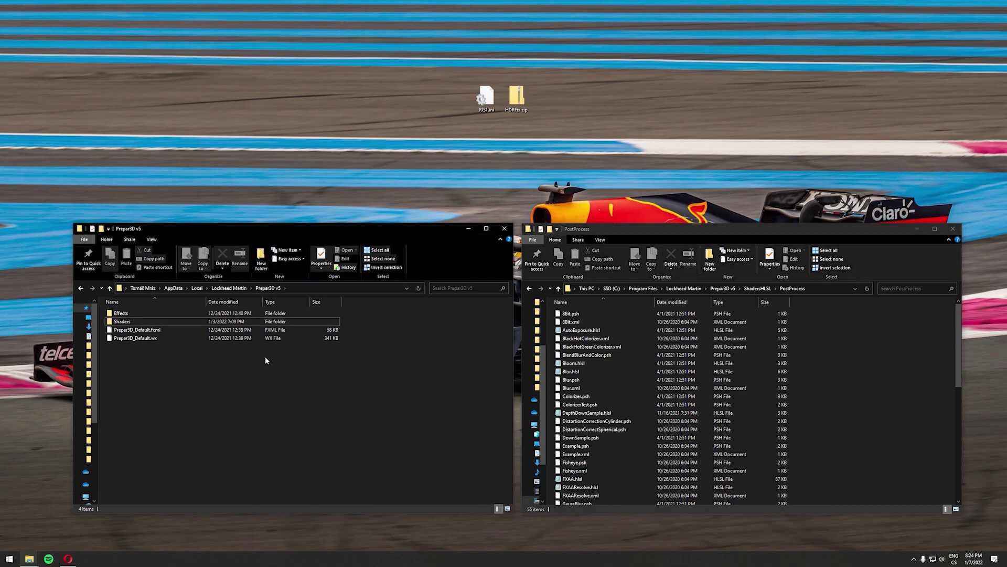
pyautogui.click(120, 322)
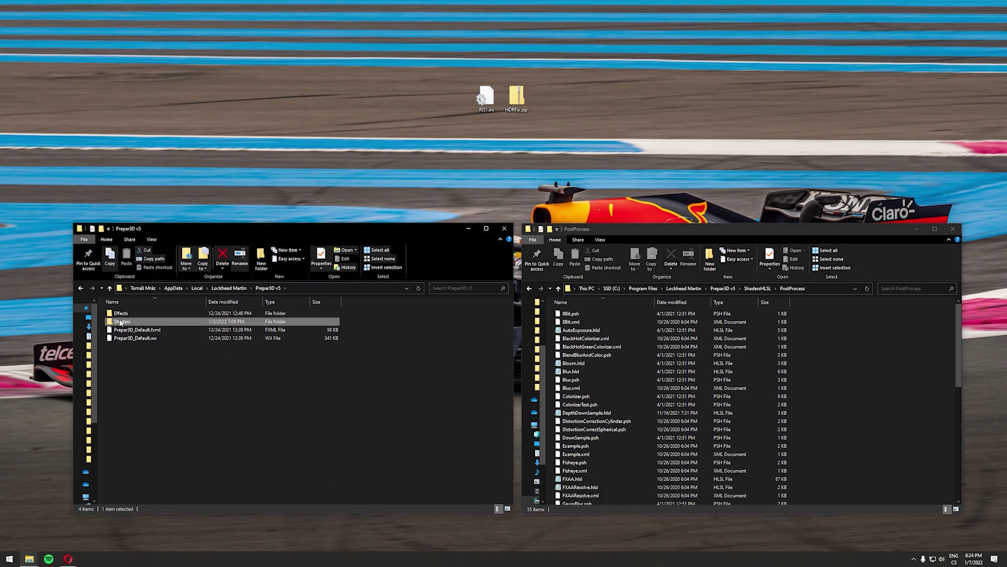
pyautogui.doubleClick(130, 325)
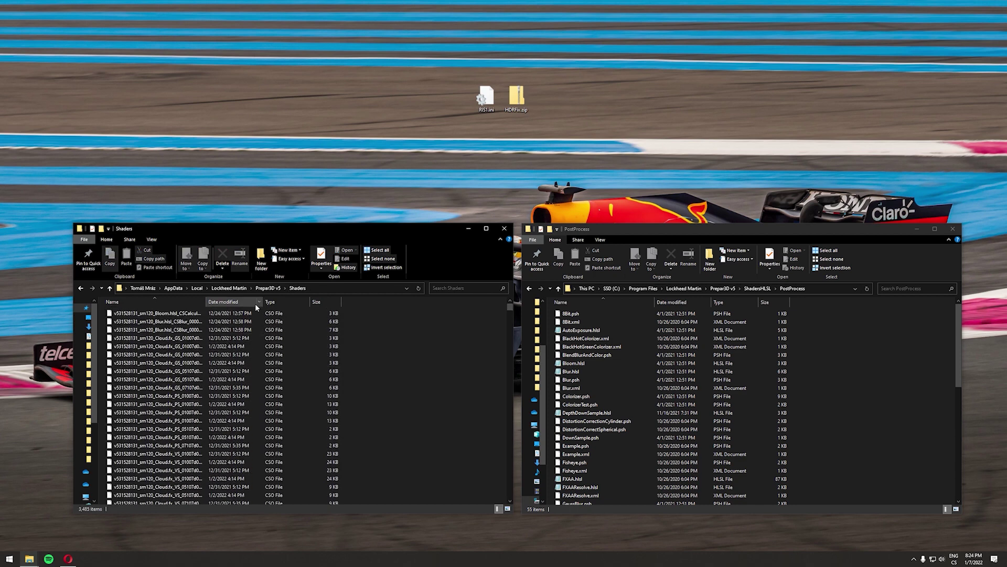
pyautogui.click(268, 288)
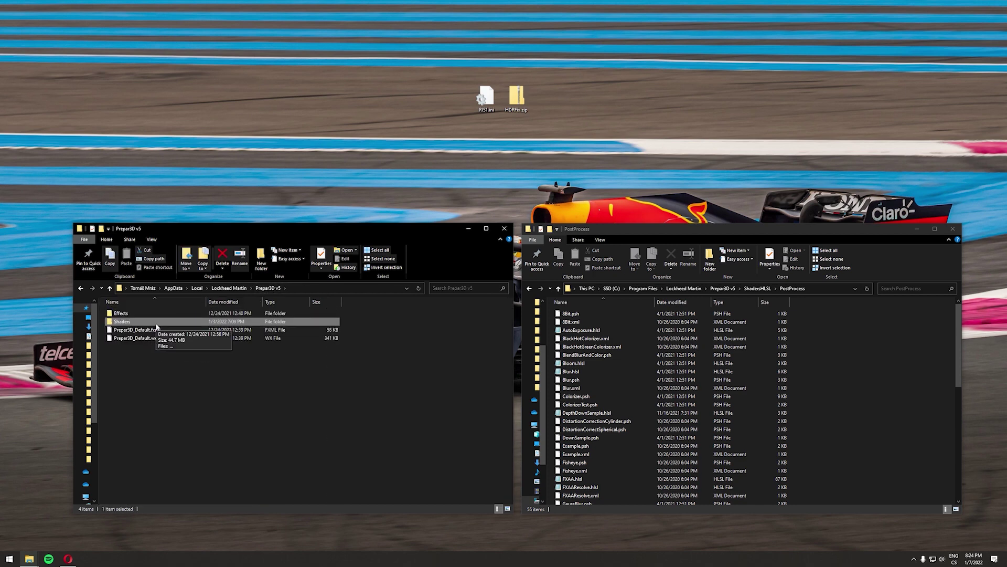
pyautogui.click(124, 326)
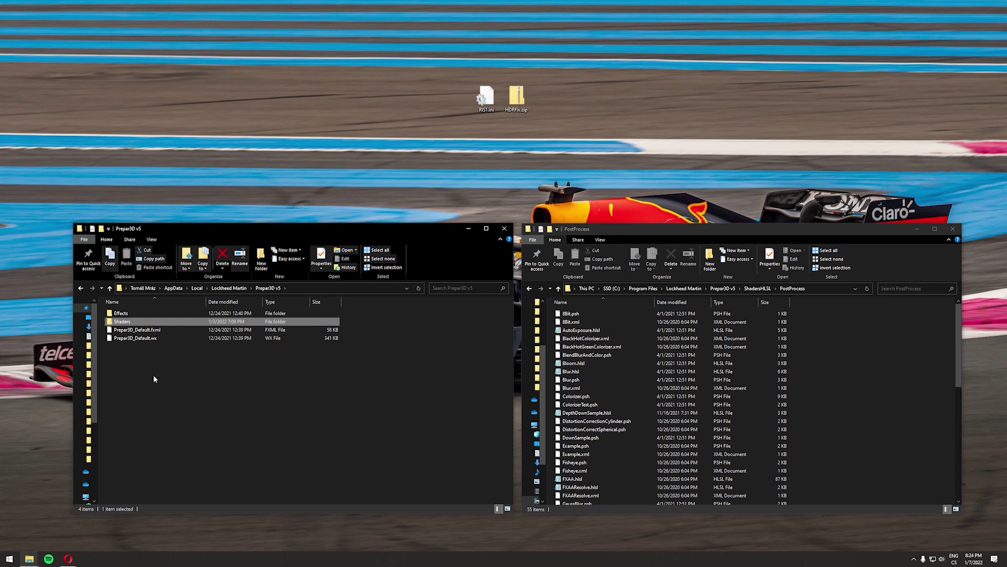
pyautogui.press('Delete')
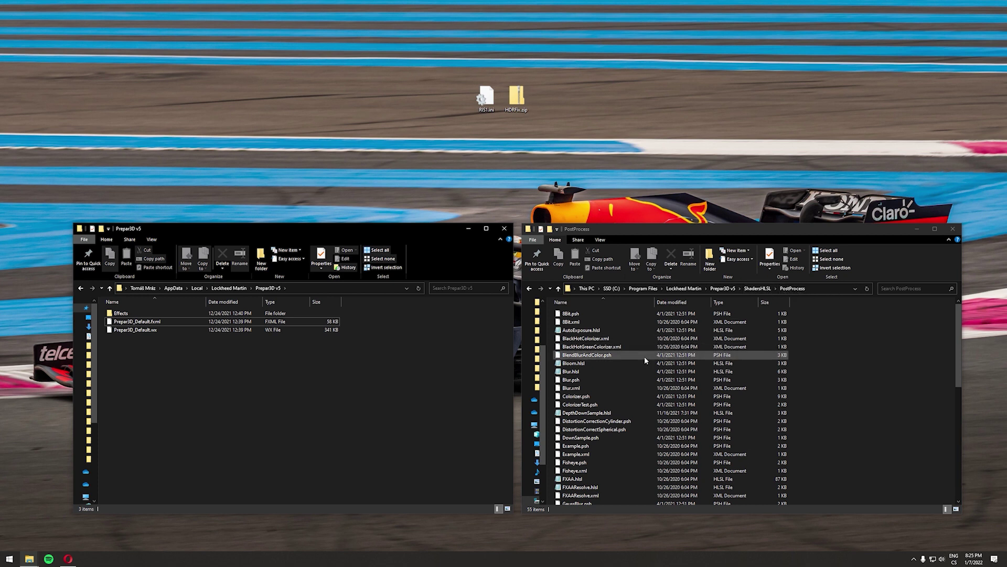
# Copy the original 2.20 KB HDR.hlsl from PostProcess onto the desktop as a backup.
pyautogui.scroll(-1, 580, 422)
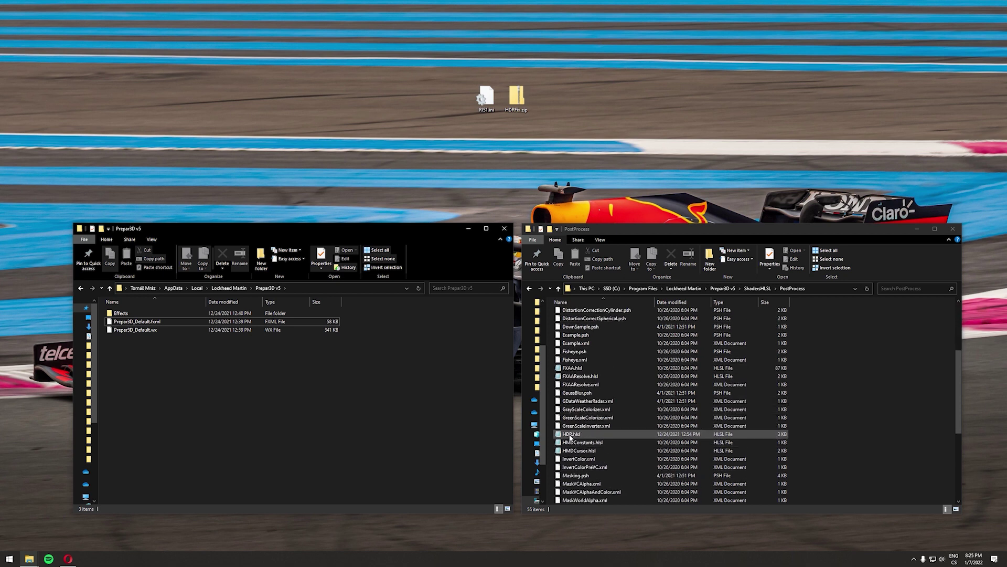
pyautogui.click(570, 436)
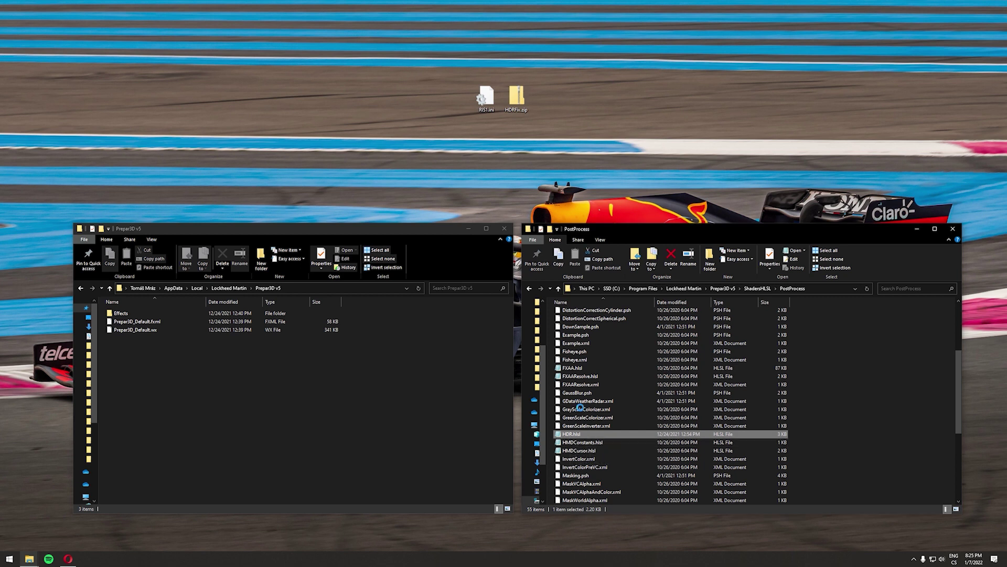
pyautogui.rightClick(572, 438)
pyautogui.click(590, 389)
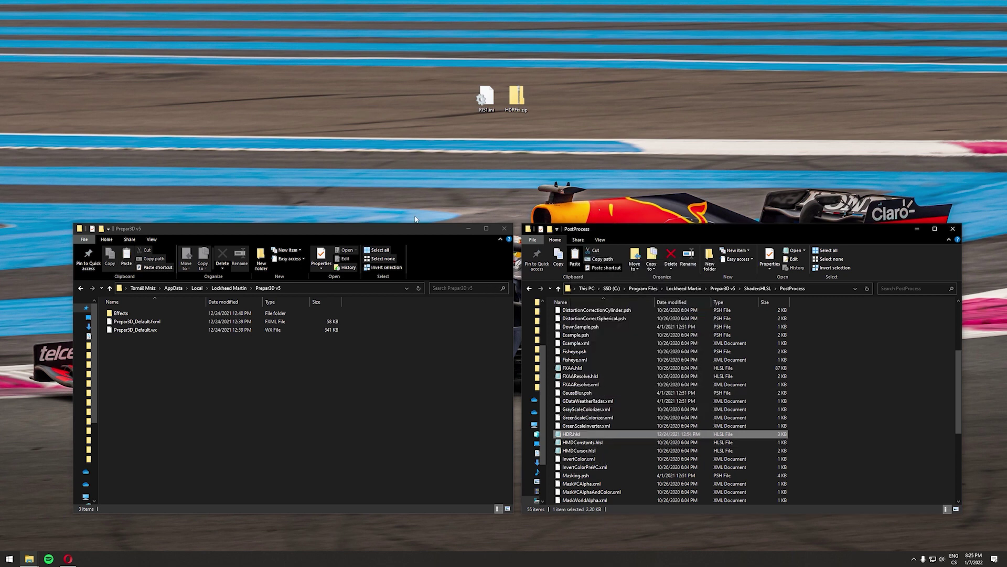
pyautogui.rightClick(336, 86)
pyautogui.click(351, 105)
pyautogui.moveTo(339, 59); pyautogui.dragTo(538, 91)
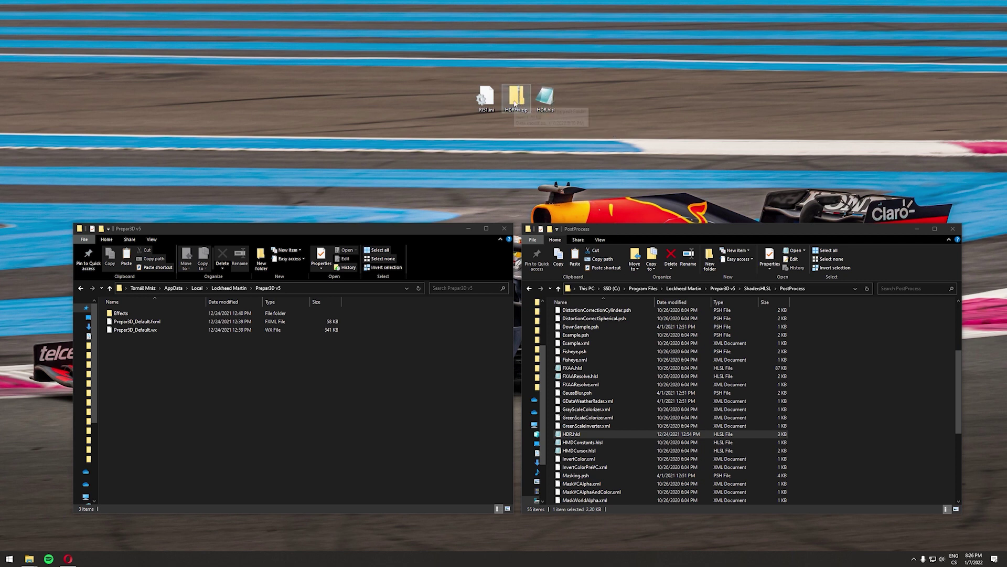
# Copy the fixed HDR.hlsl from HDRFix.zip into the PostProcess folder.
pyautogui.doubleClick(515, 101)
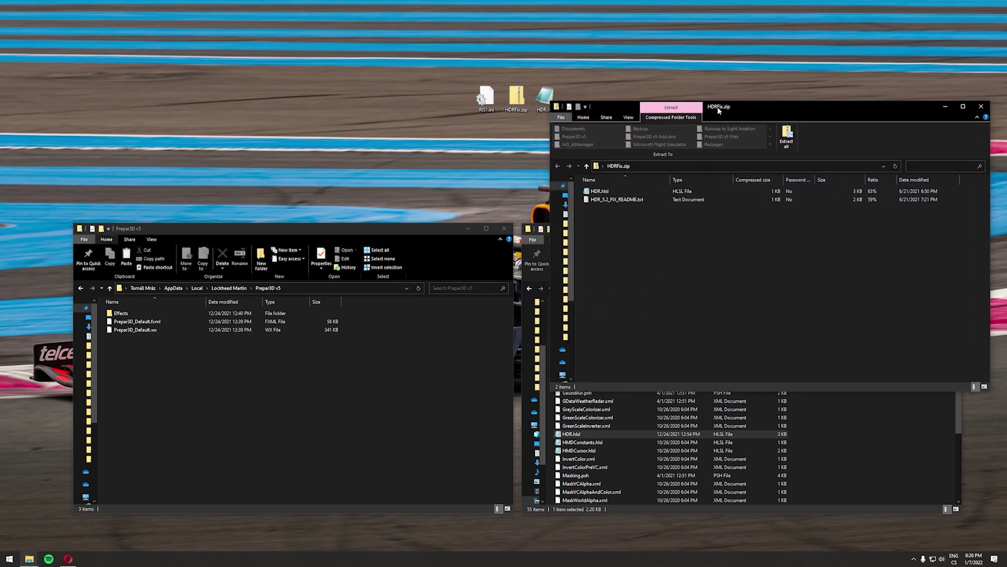
pyautogui.moveTo(717, 106)
pyautogui.mouseDown()
pyautogui.moveTo(739, 109)
pyautogui.moveTo(730, 112)
pyautogui.mouseUp()
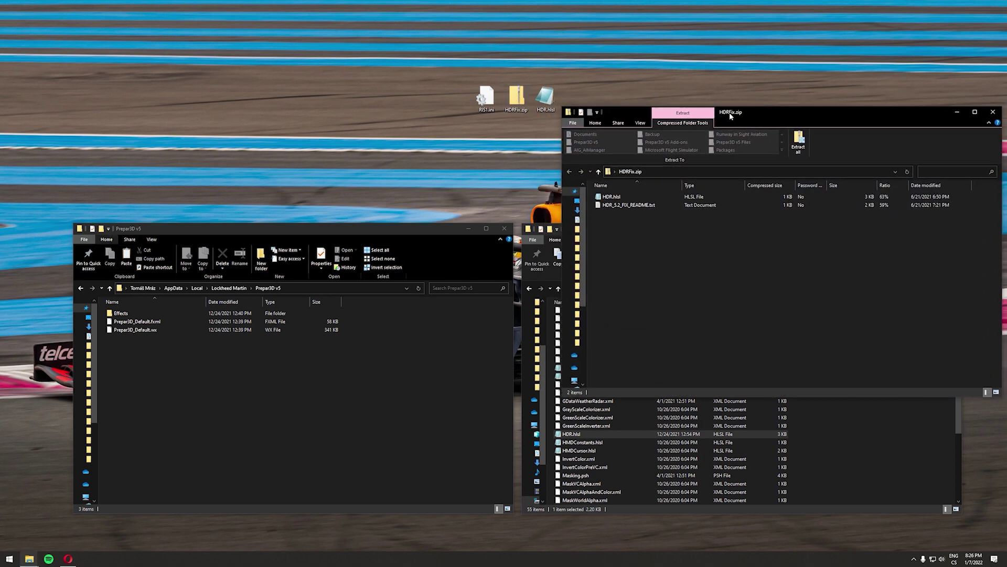
pyautogui.click(621, 196)
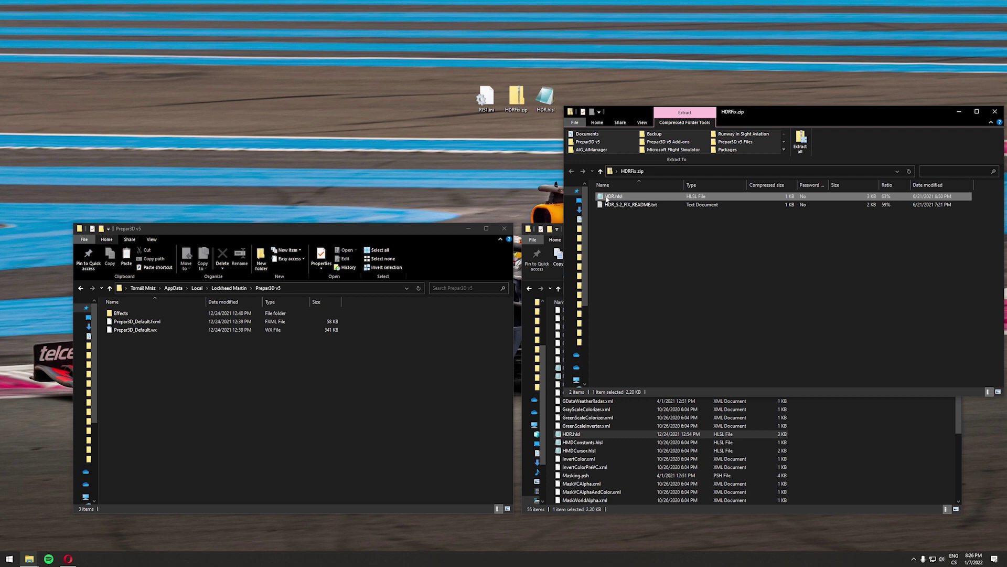
pyautogui.moveTo(611, 198); pyautogui.dragTo(738, 279)
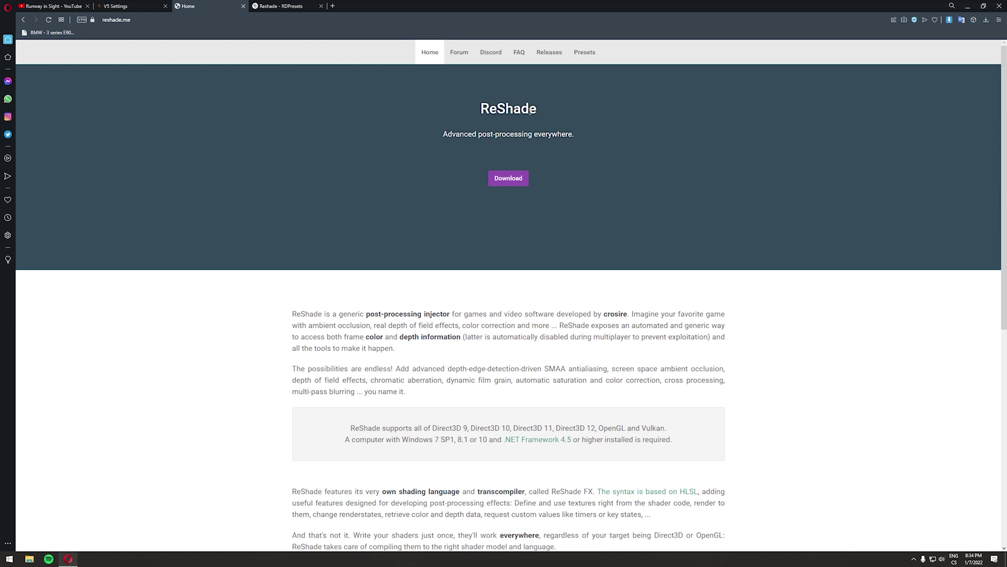
# Save ReShade_Setup_4.9.1.exe from the reshade.me download section.
pyautogui.click(512, 181)
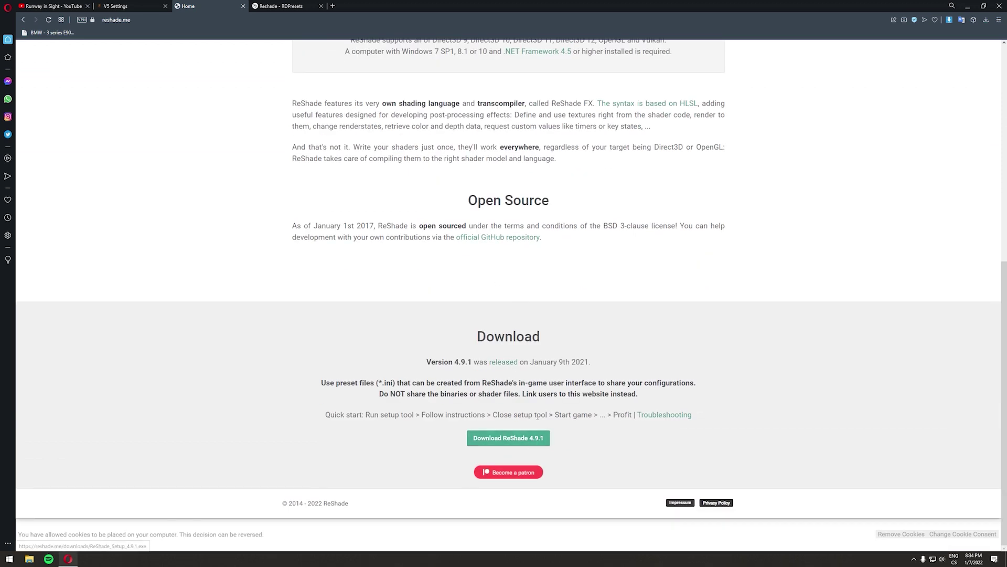
pyautogui.click(512, 440)
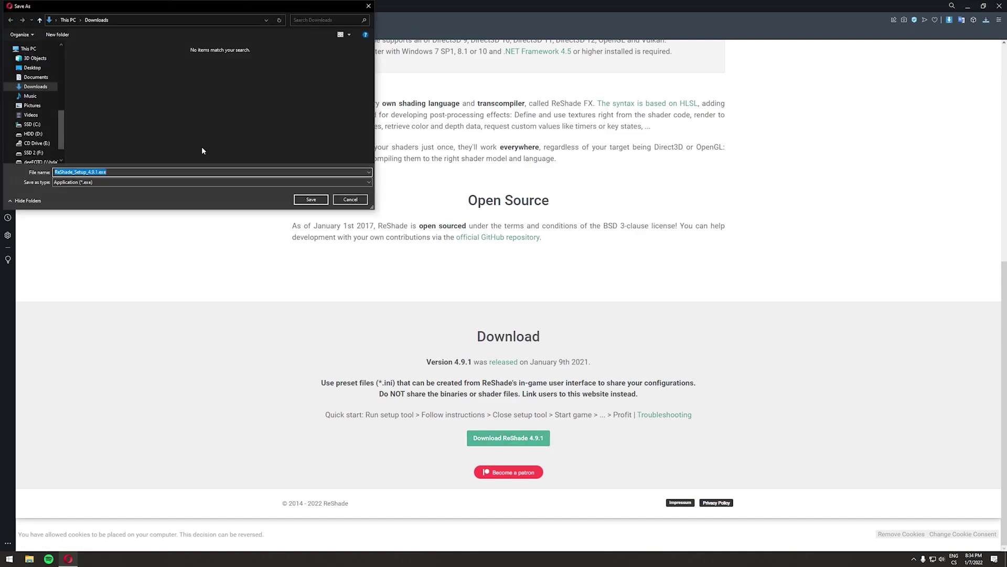
pyautogui.click(311, 199)
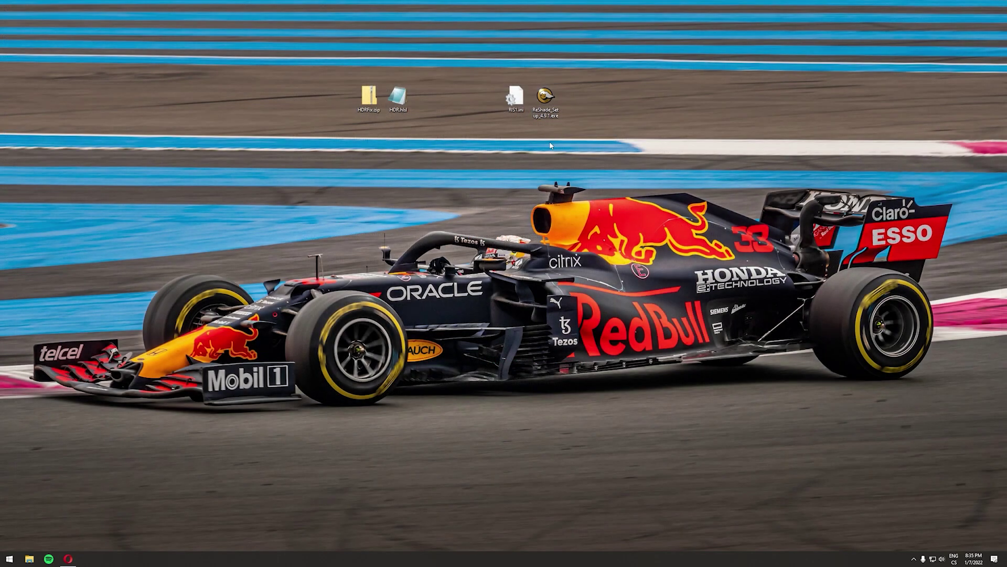
# Run ReShade_Setup_4.9.1.exe and select Prepar3D.exe in the Prepar3D v5 folder as the game.
pyautogui.doubleClick(546, 99)
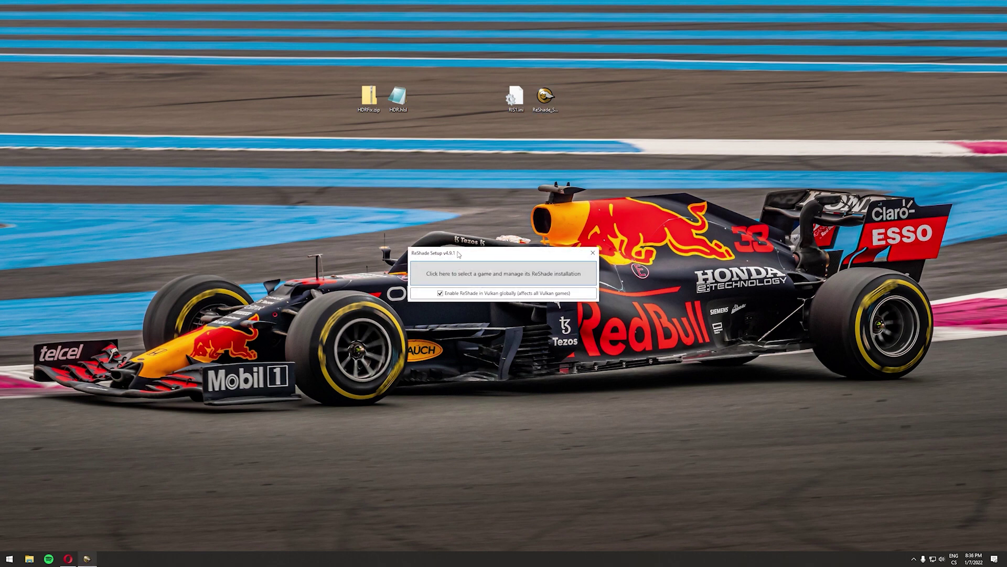
pyautogui.click(505, 275)
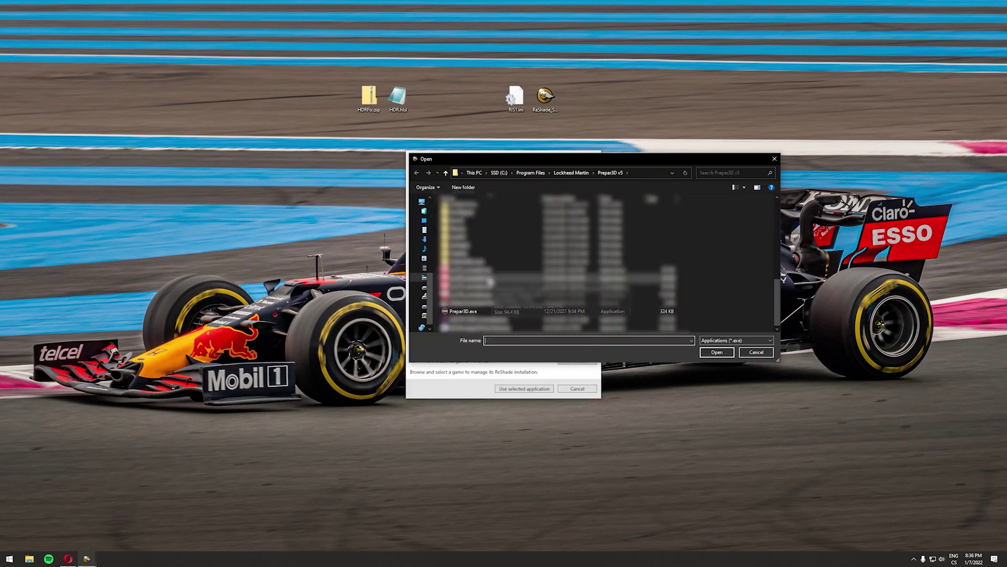
pyautogui.click(465, 312)
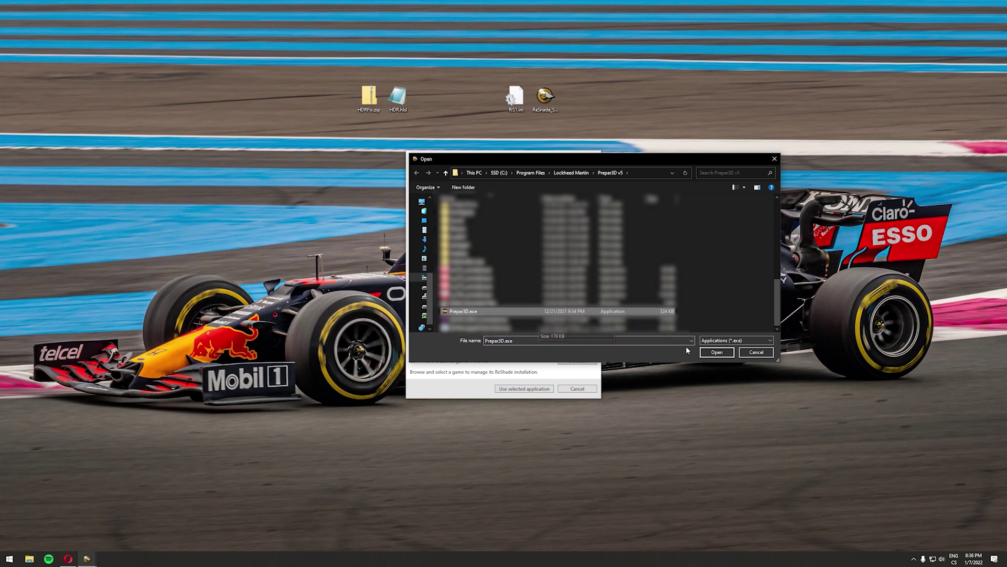
pyautogui.click(716, 353)
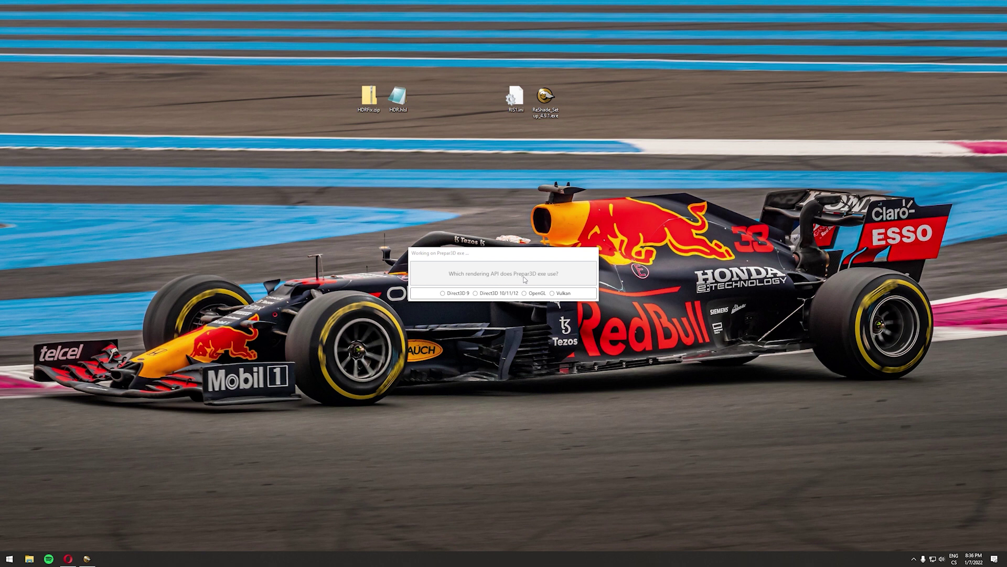
# Choose Direct3D 10/11/12 and update Prepar3D's existing ReShade installation.
pyautogui.click(501, 294)
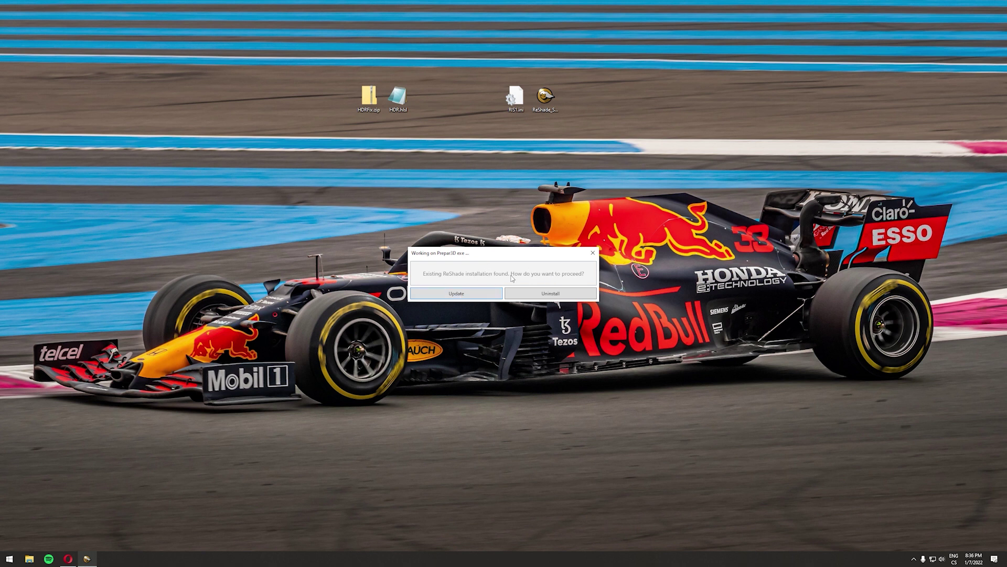
pyautogui.click(459, 293)
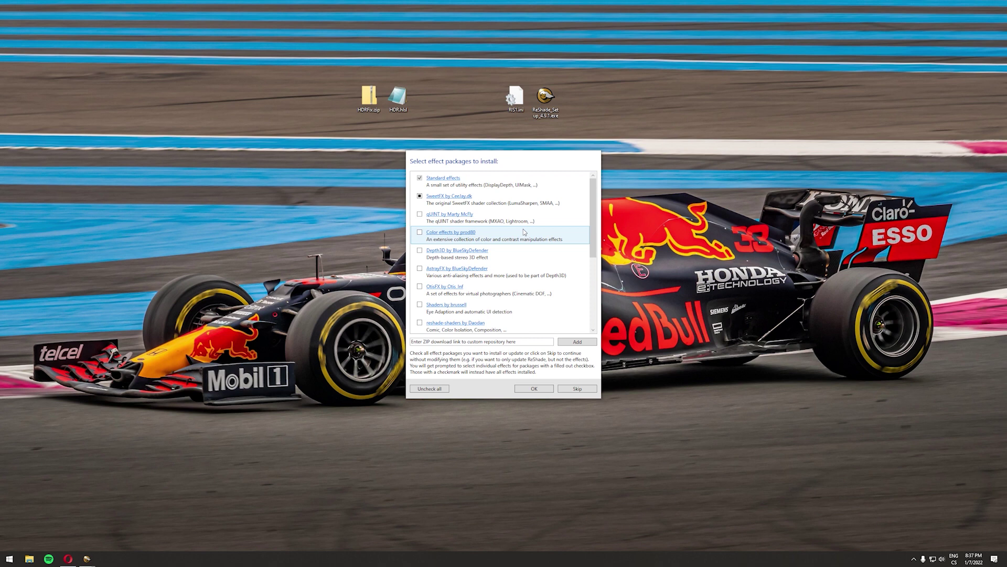
# Install ReShade for Prepar3D with only the Standard effects package ticked.
pyautogui.scroll(-5, 523, 228)
pyautogui.scroll(5, 520, 252)
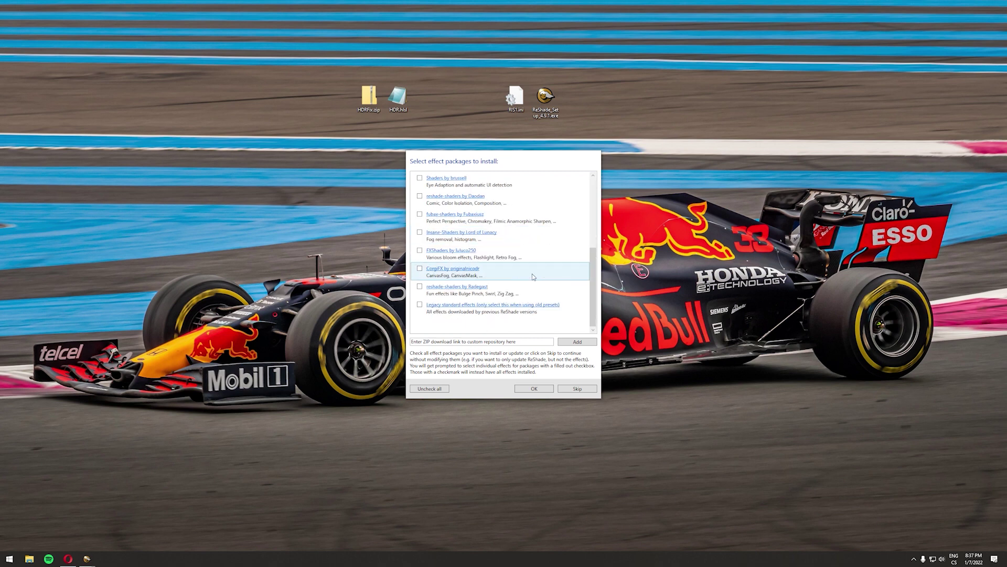
pyautogui.click(432, 389)
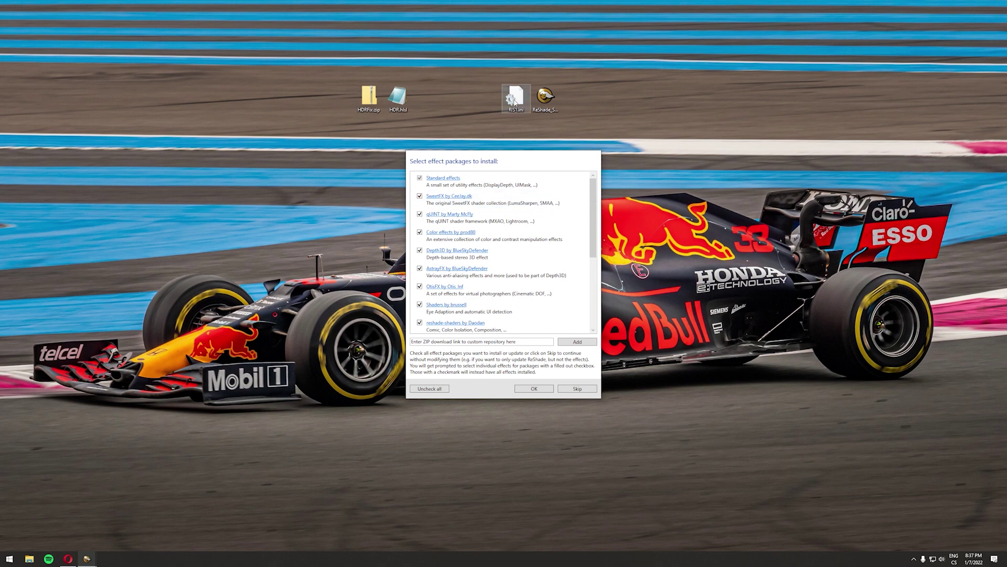
pyautogui.scroll(-3, 505, 199)
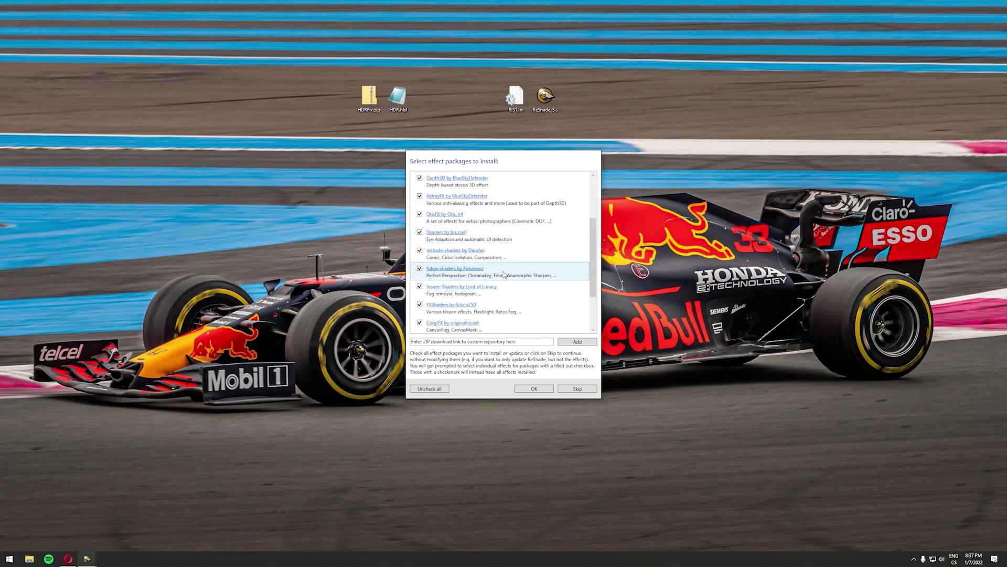
pyautogui.scroll(3, 517, 291)
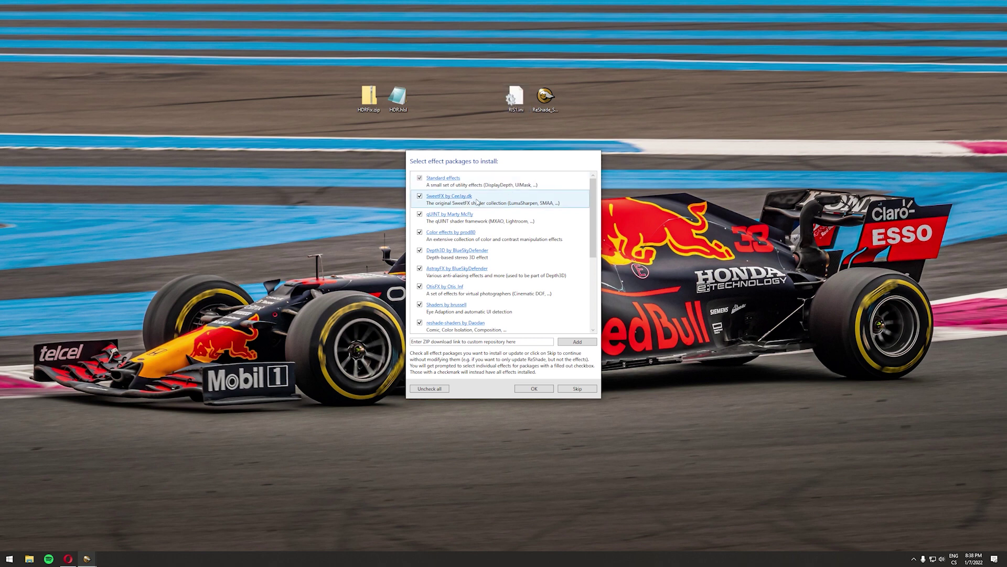
pyautogui.scroll(-1, 511, 283)
pyautogui.scroll(1, 519, 294)
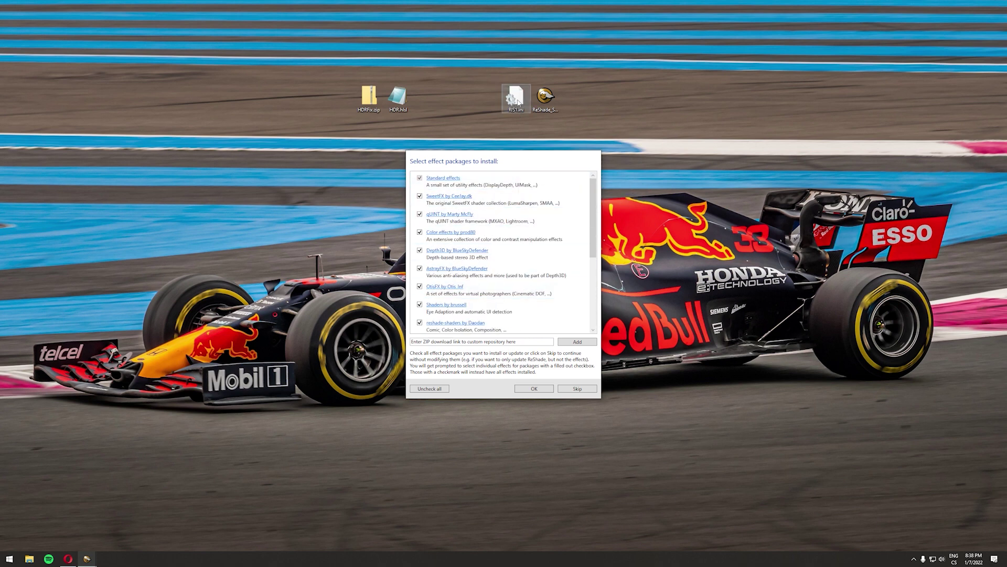
pyautogui.scroll(-5, 522, 248)
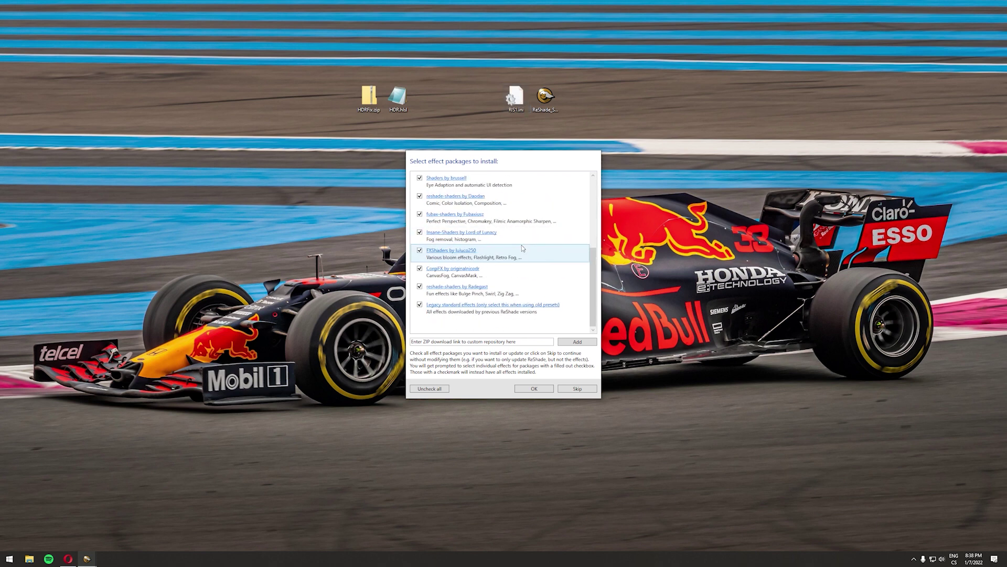
pyautogui.scroll(3, 520, 181)
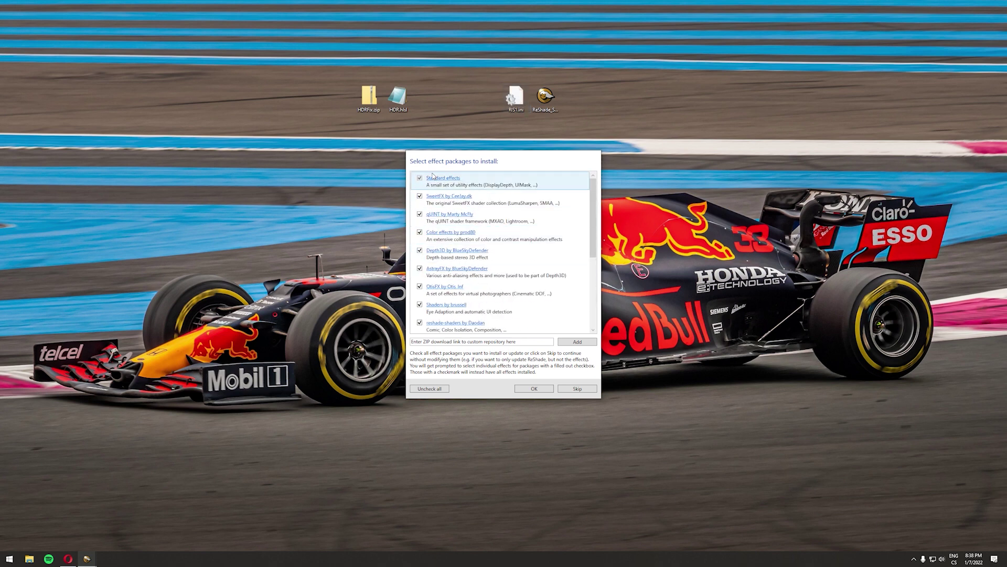
pyautogui.click(431, 388)
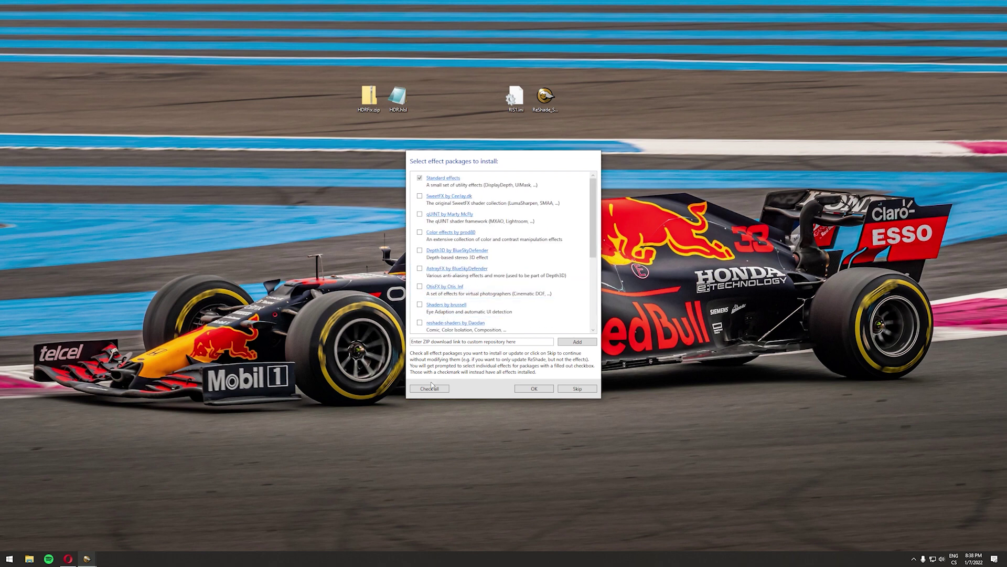
pyautogui.click(534, 388)
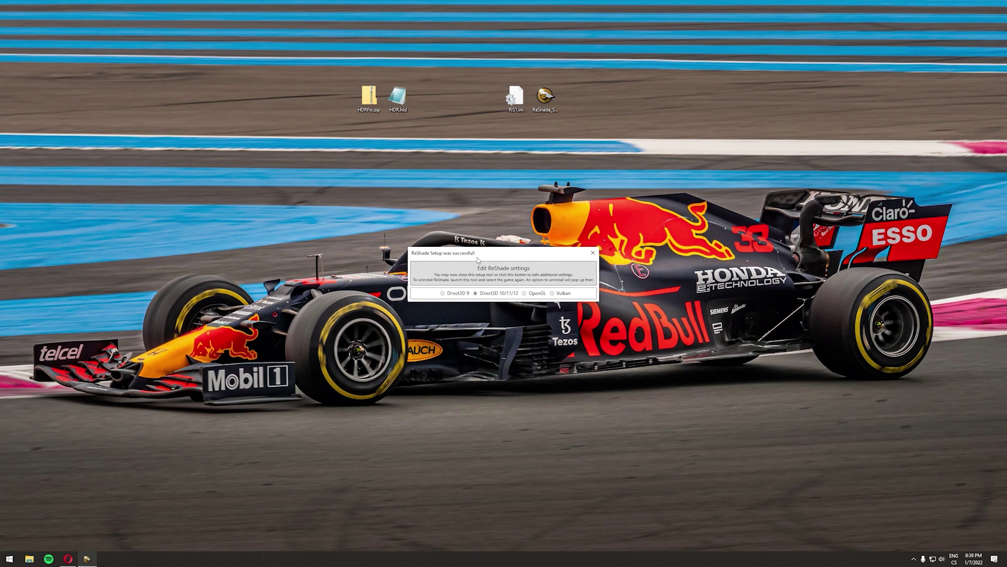
# Close the finished ReShade installer and bring Opera back up.
pyautogui.click(593, 254)
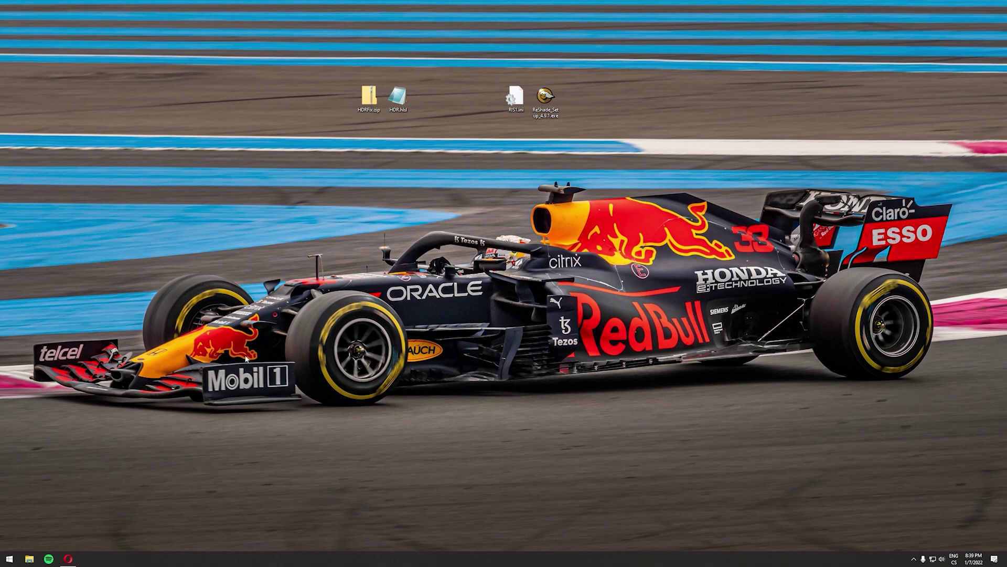
pyautogui.click(523, 103)
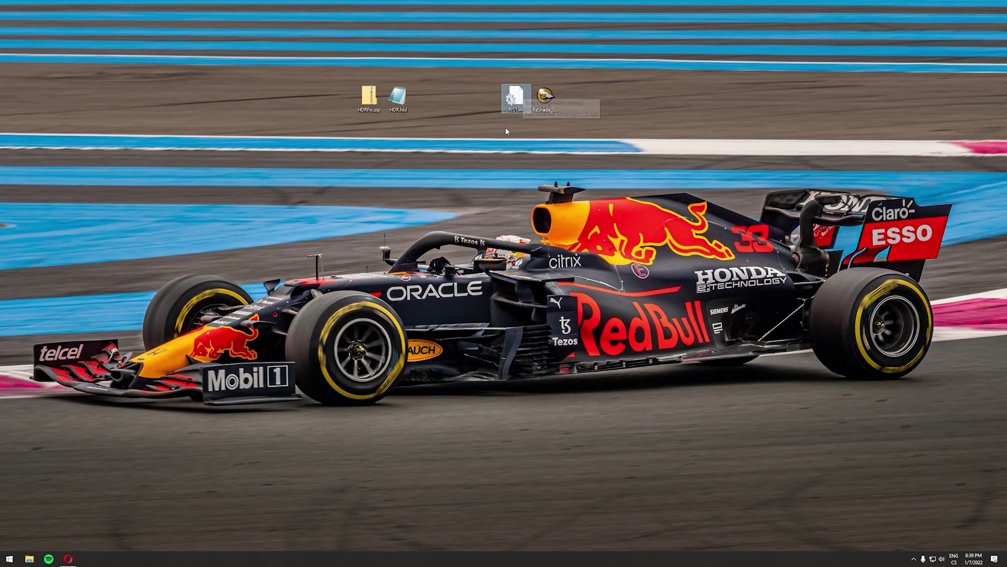
pyautogui.click(520, 126)
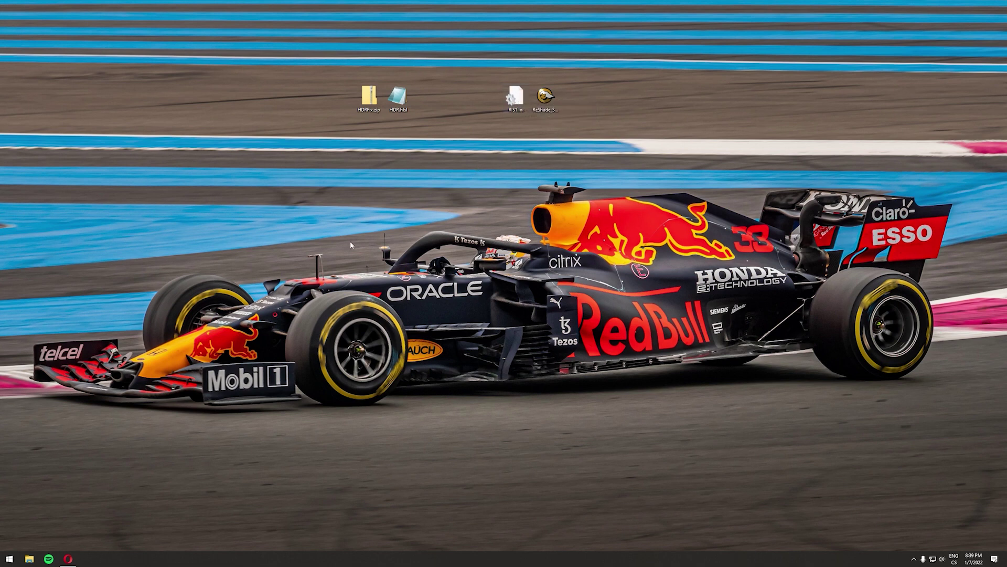
pyautogui.click(67, 559)
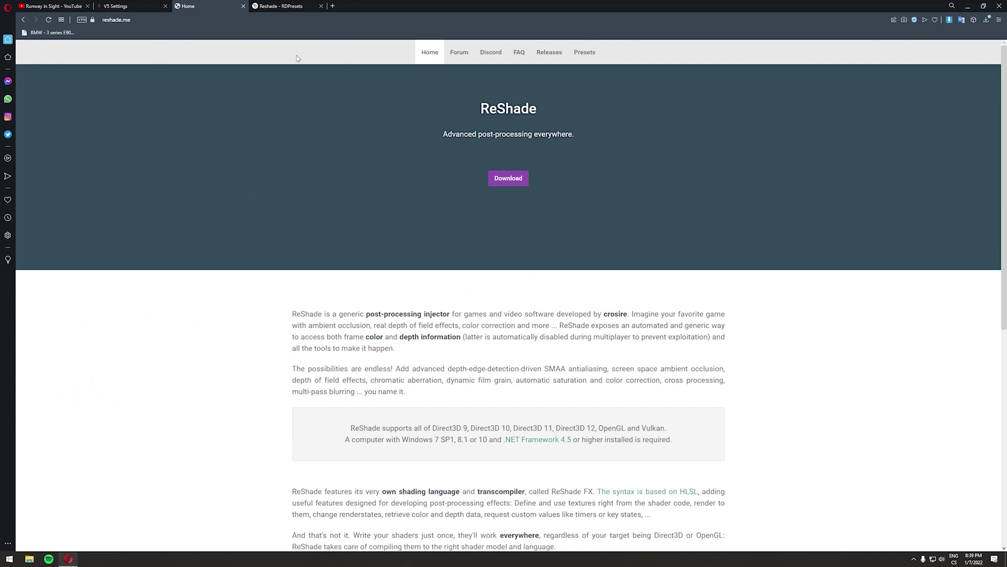
# Review the preset listing on the RDPresets Reshade page, then minimize the browser to the desktop.
pyautogui.click(291, 7)
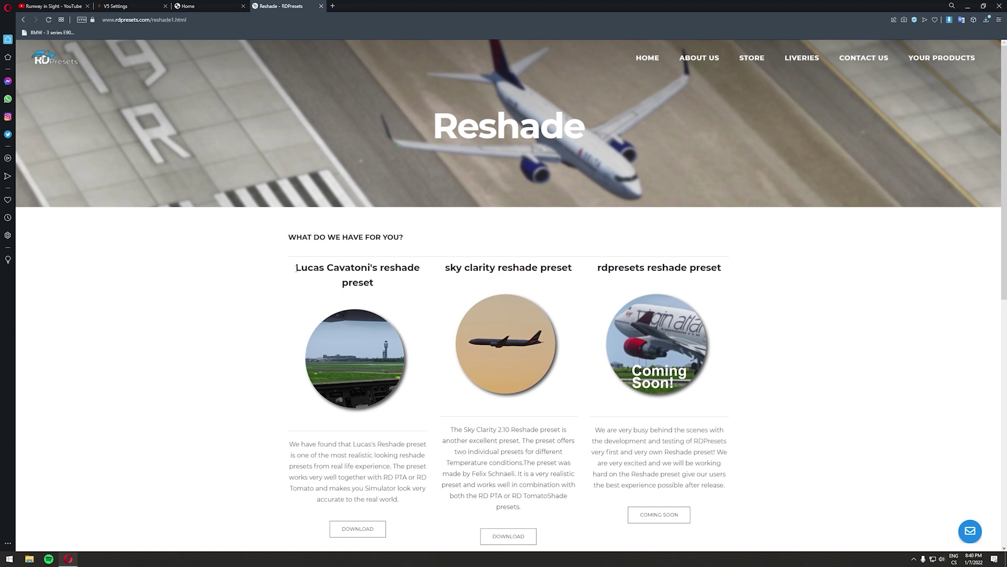
pyautogui.moveTo(295, 271); pyautogui.dragTo(393, 283)
pyautogui.click(323, 251)
pyautogui.scroll(-2, 369, 384)
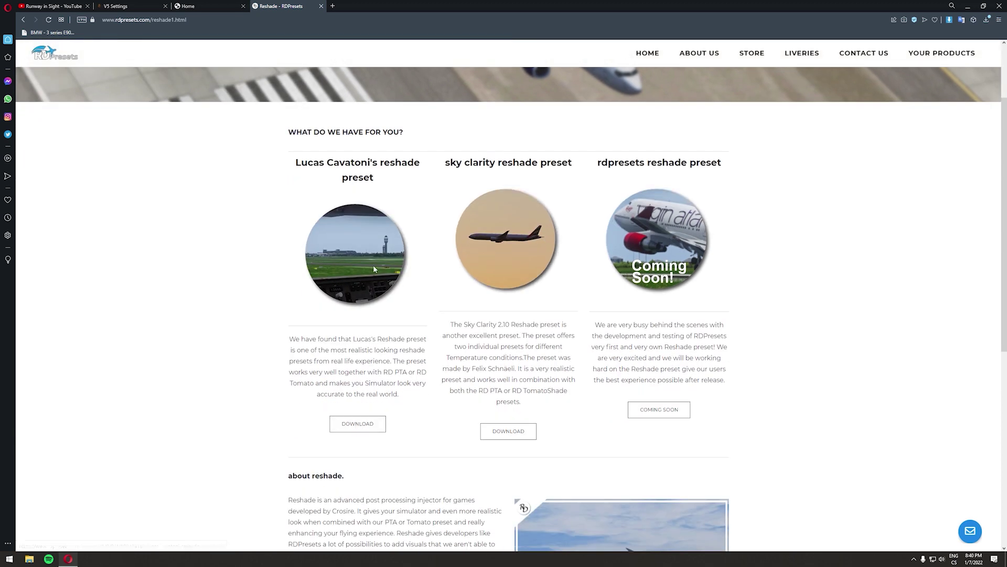
pyautogui.scroll(2, 374, 269)
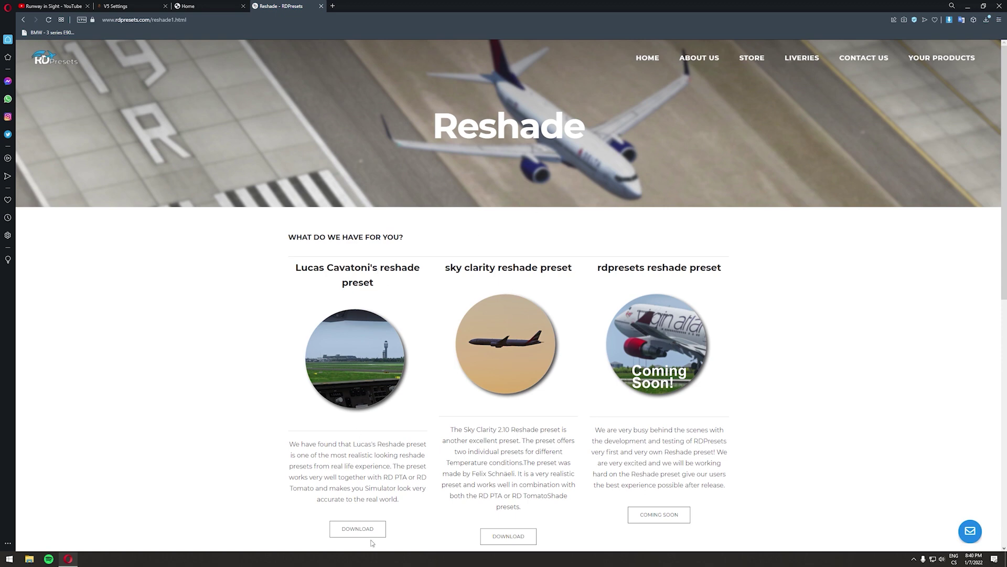
pyautogui.click(966, 7)
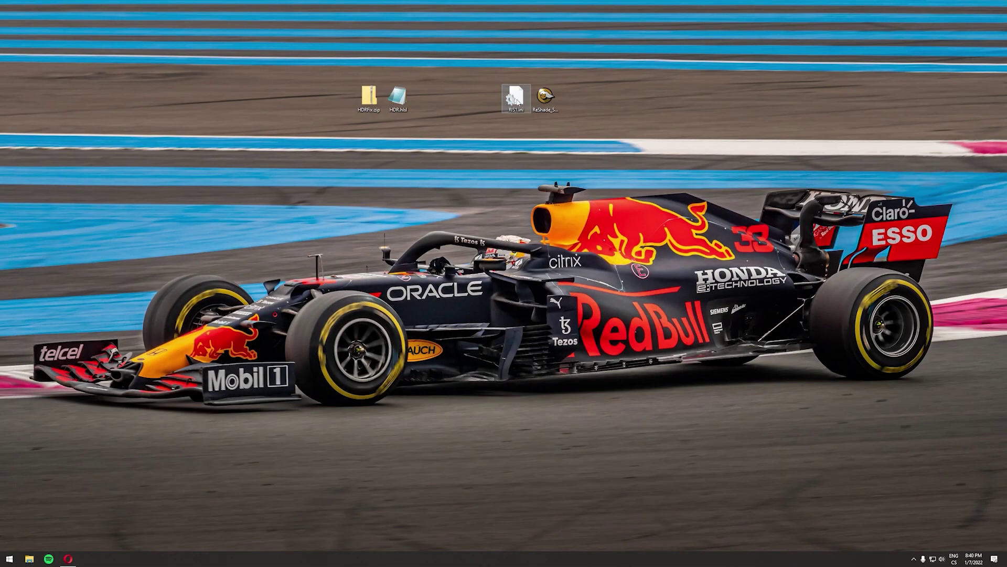
# Copy RIS1.ini from the desktop, paste it into the Prepar3D v5 folder, and close that window.
pyautogui.click(516, 98)
pyautogui.rightClick(517, 98)
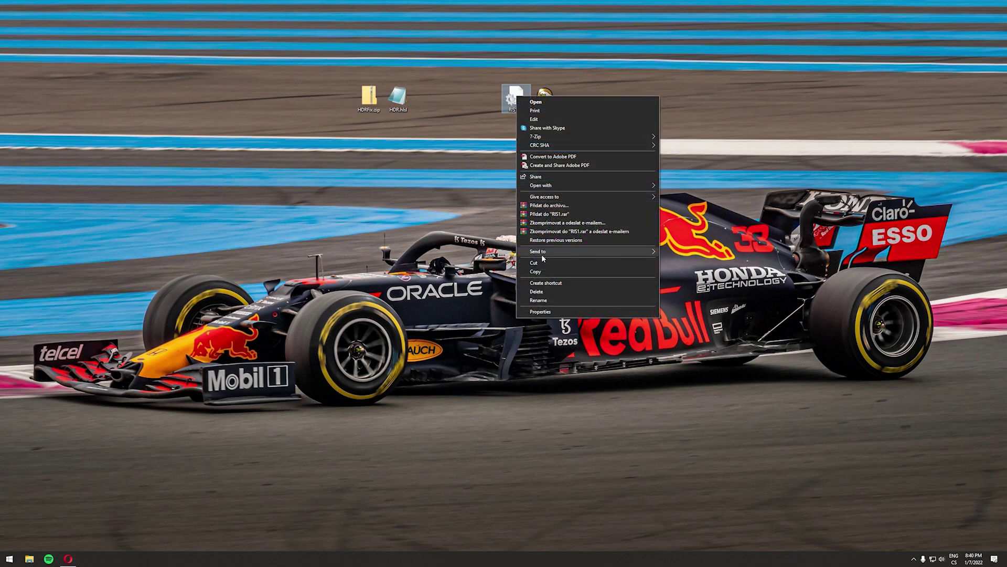
pyautogui.click(541, 272)
pyautogui.hotkey('alt', 'Tab')
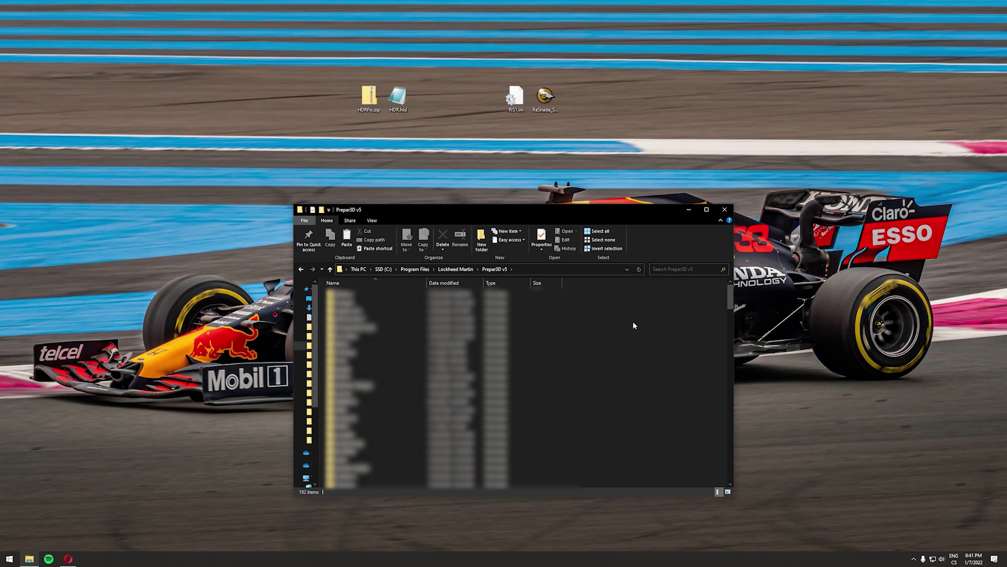
pyautogui.click(517, 98)
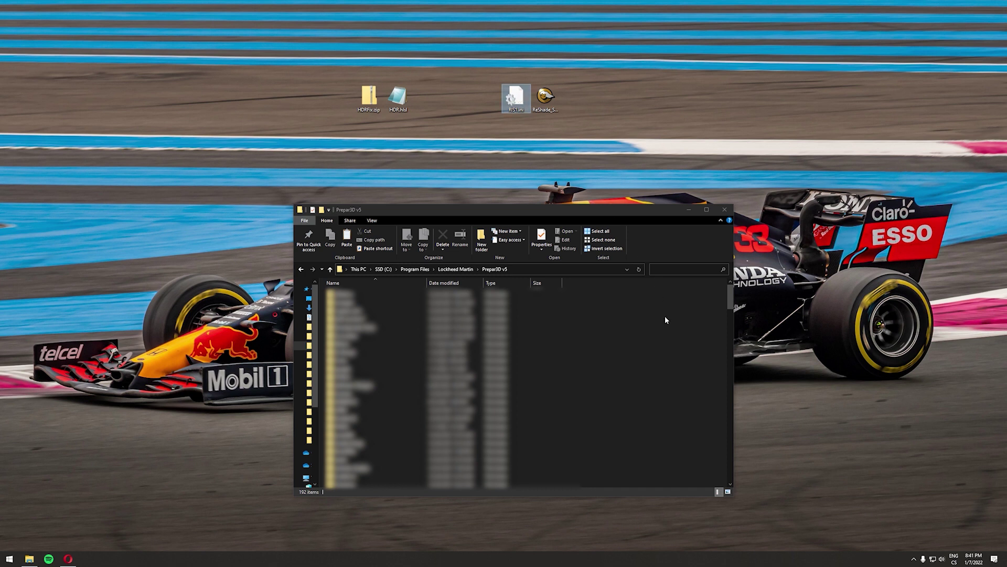
pyautogui.click(677, 328)
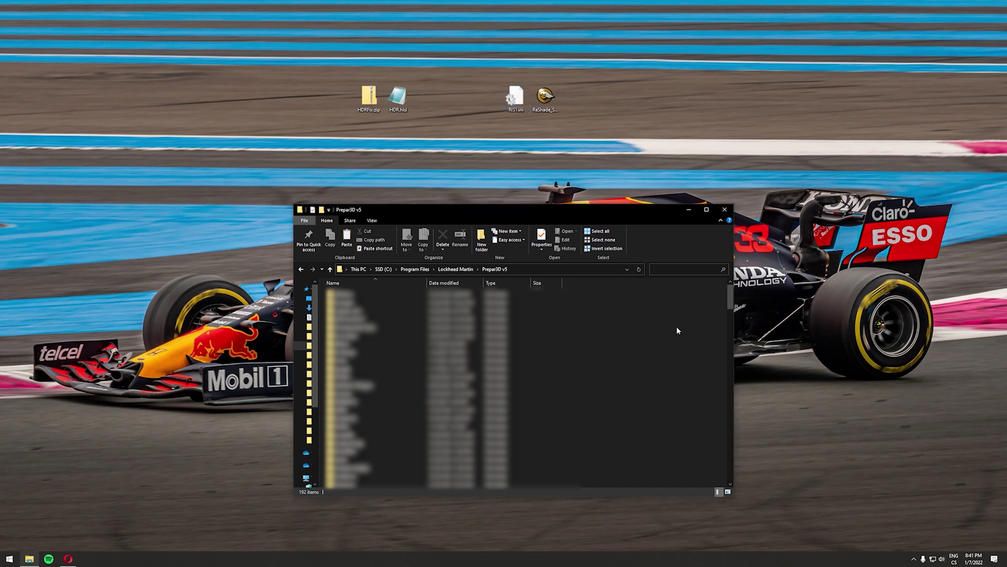
pyautogui.rightClick(649, 329)
pyautogui.click(660, 352)
pyautogui.hotkey('alt', 'F4')
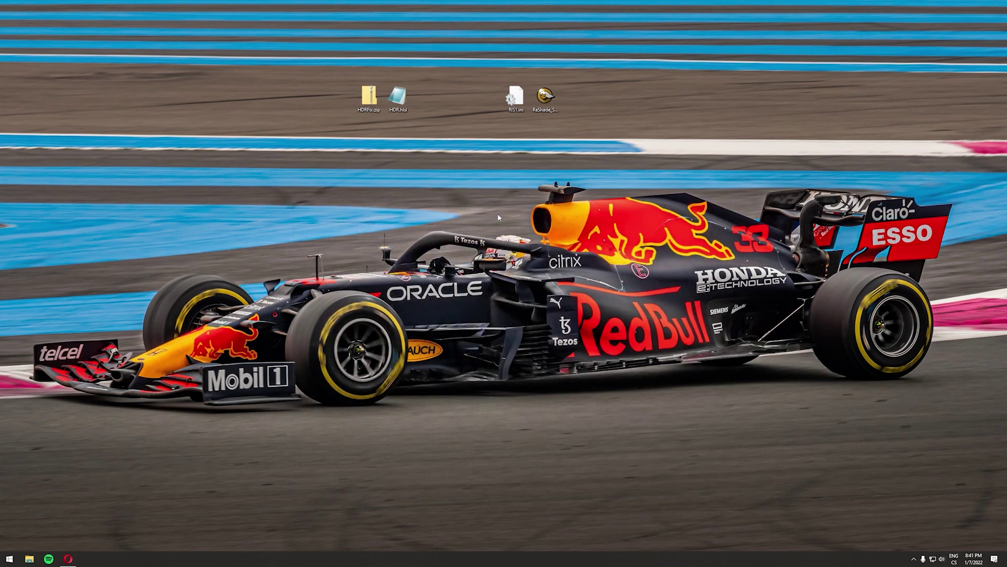